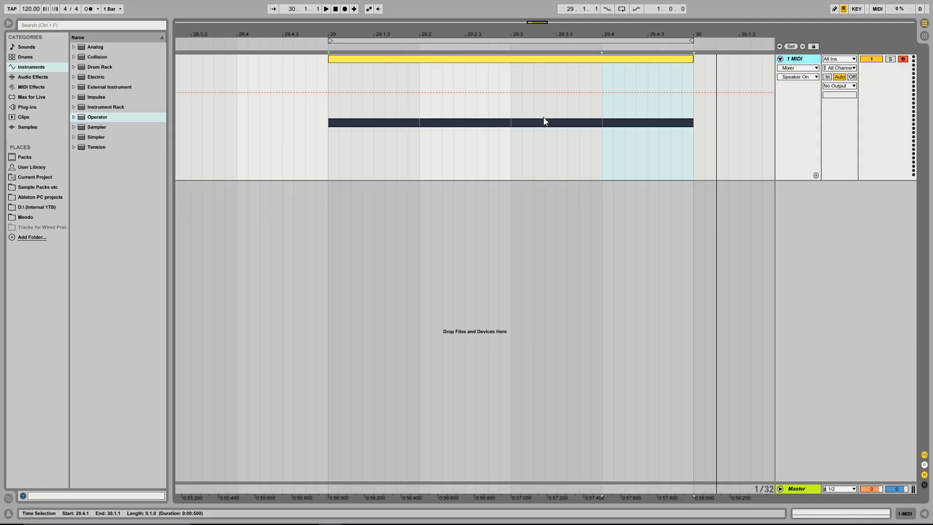
Check the notes in the MIDI clip, then load Operator onto the 1 MIDI track inside an Instrument Rack with its chain list shown.
{"action": "double_click", "coordinate": [377, 59]}
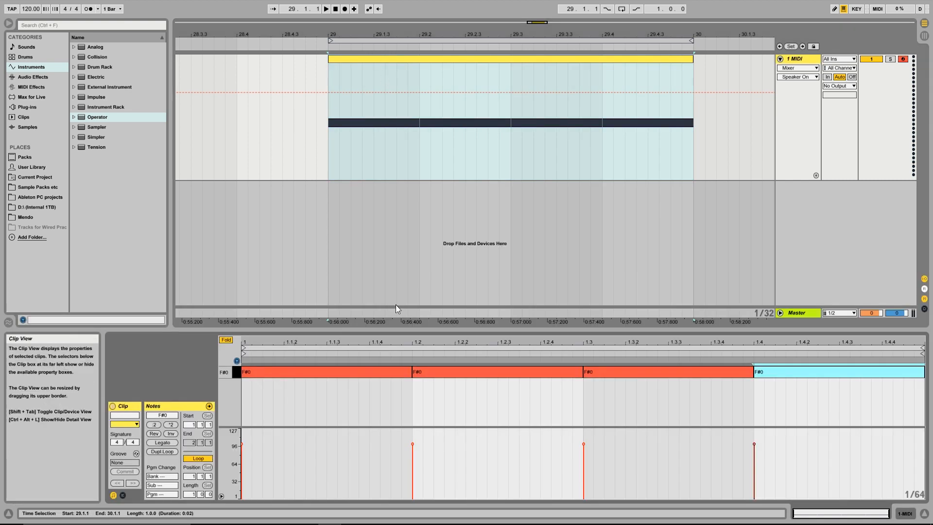
{"action": "left_click", "coordinate": [661, 329]}
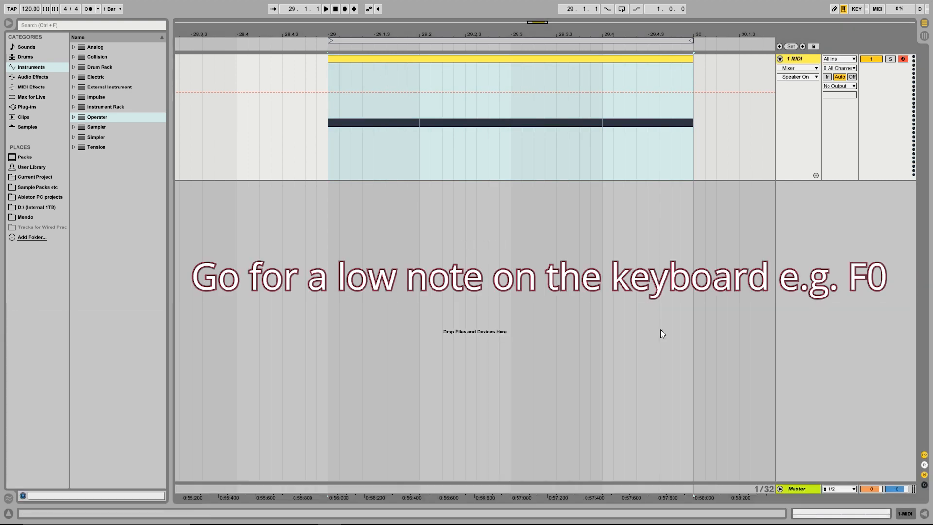
{"action": "left_click_drag", "start_coordinate": [98, 116], "coordinate": [510, 85]}
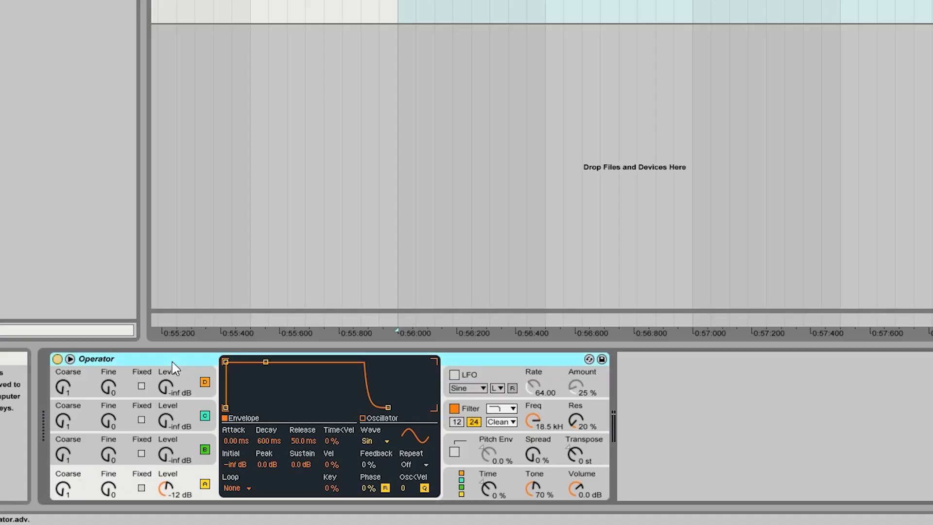
{"action": "key", "text": "ctrl+g"}
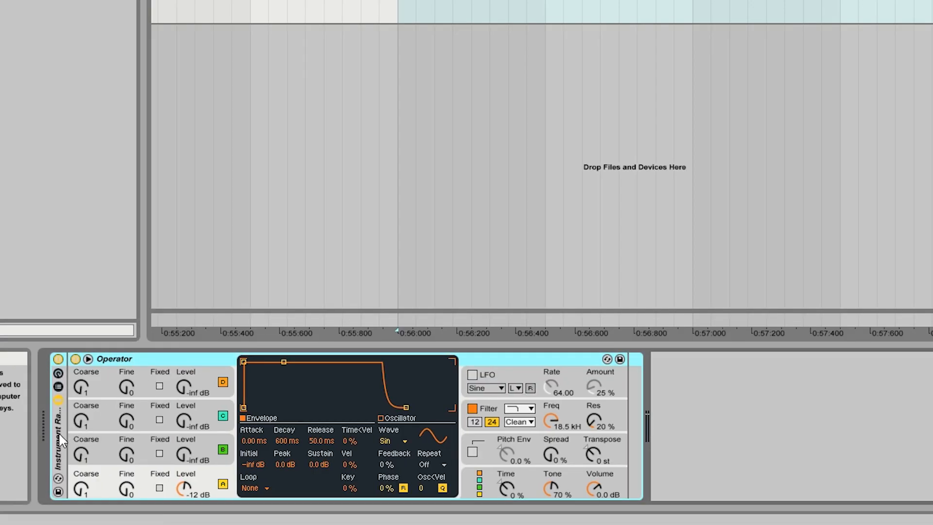
{"action": "left_click", "coordinate": [57, 387]}
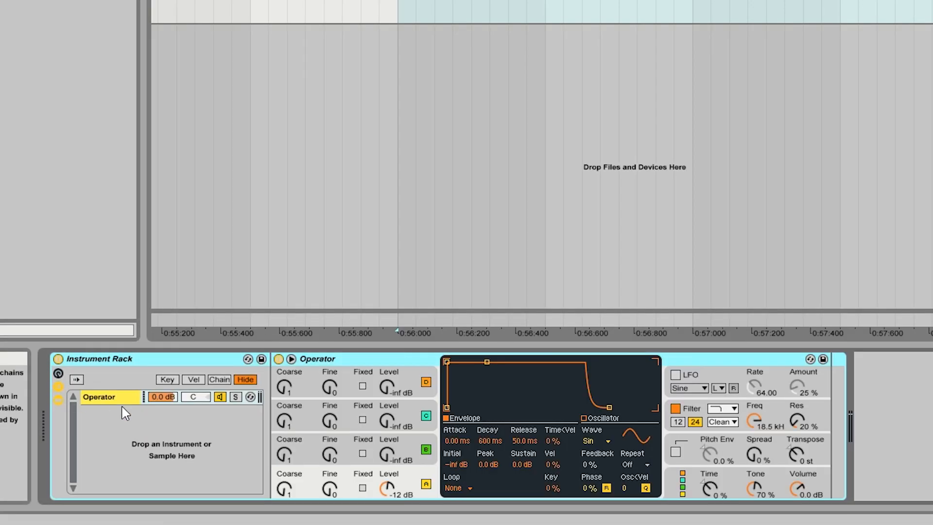
Duplicate the Operator chain twice, and rename the first chain Body and solo it.
{"action": "left_click", "coordinate": [110, 403]}
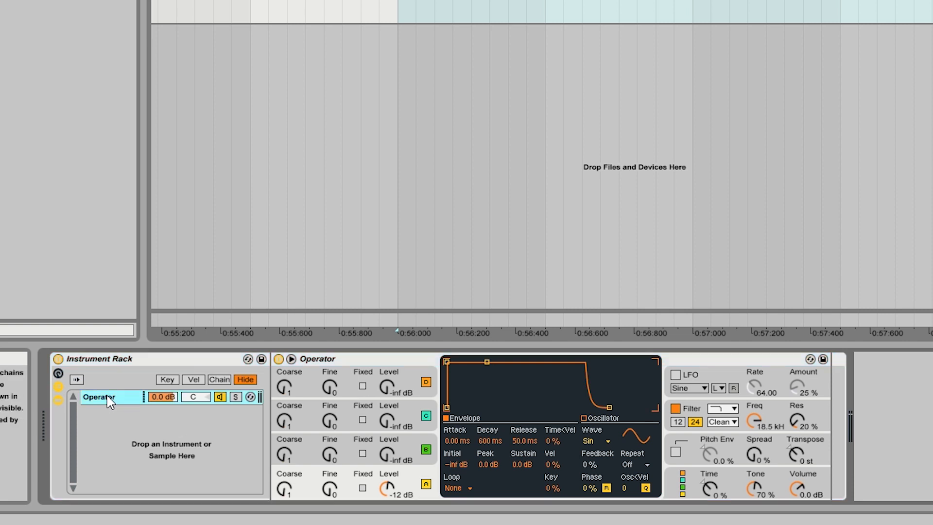
{"action": "key", "text": "ctrl+d"}
{"action": "key", "text": "ctrl+d"}
{"action": "left_click", "coordinate": [113, 398]}
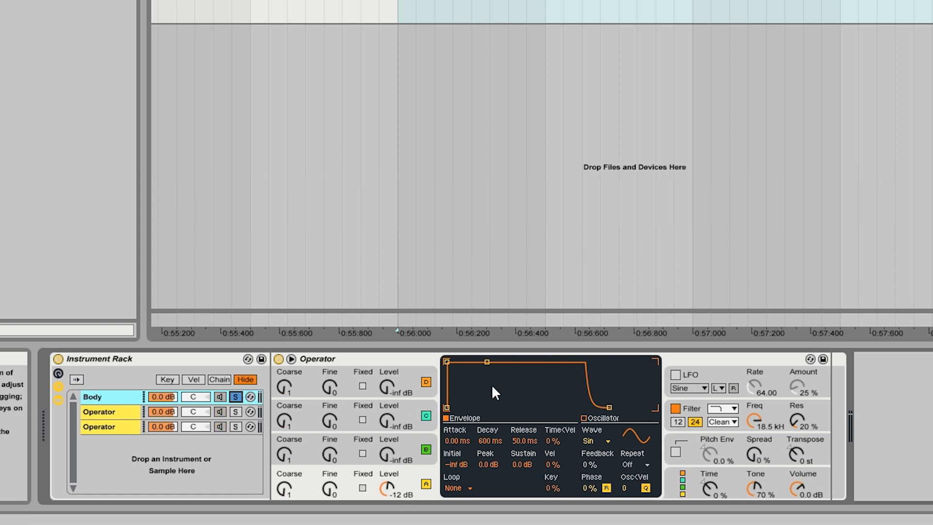
Set Body's oscillator A level to 0.0 dB and its envelope to 1.62 s decay, 1.00 ms release and -inf dB sustain.
{"action": "key", "text": "space"}
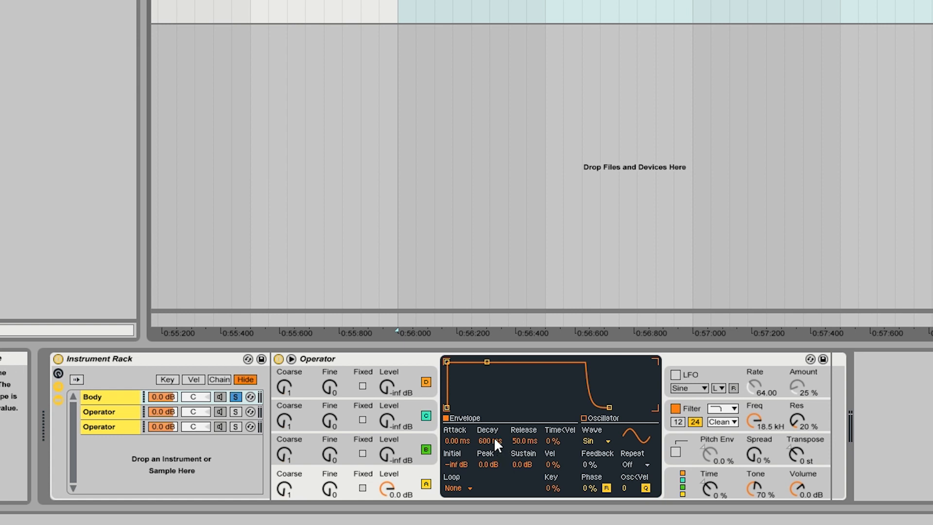
{"action": "left_click_drag", "start_coordinate": [489, 440], "coordinate": [488, 487]}
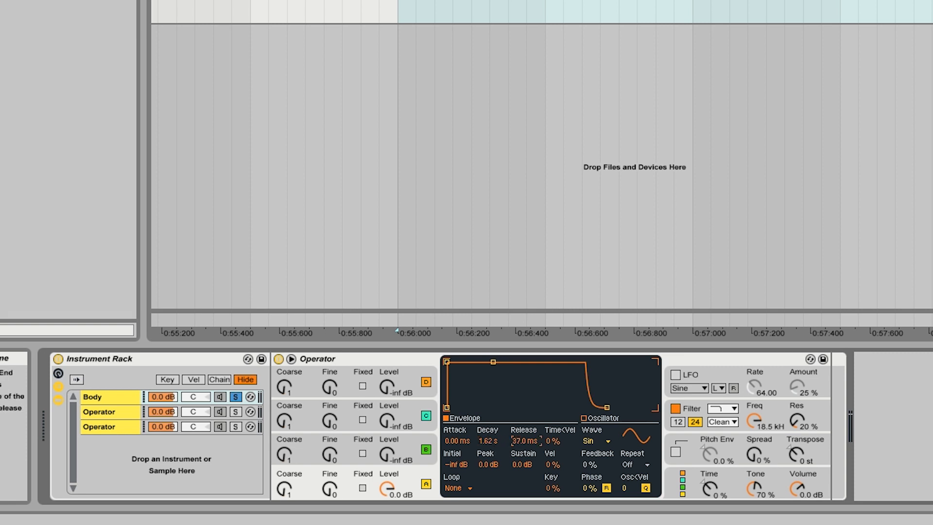
{"action": "left_click_drag", "start_coordinate": [525, 440], "coordinate": [565, 441]}
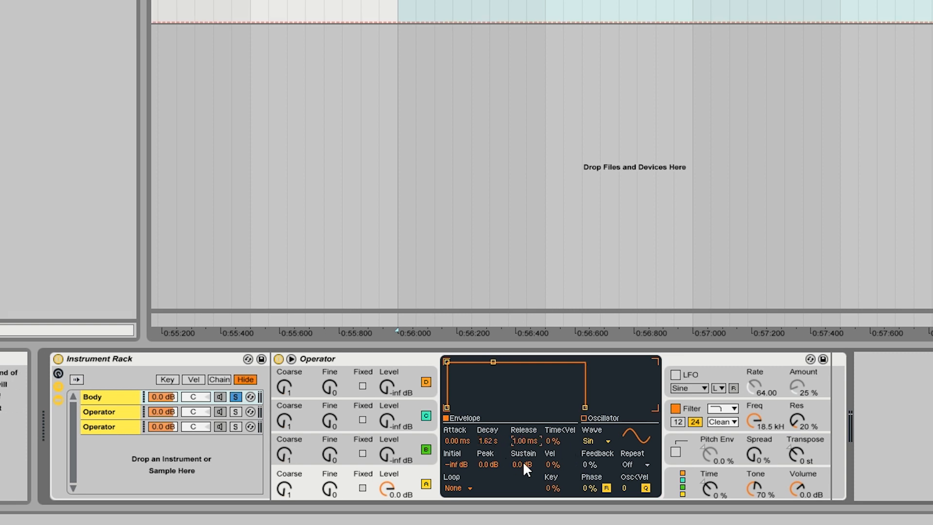
{"action": "left_click_drag", "start_coordinate": [523, 463], "coordinate": [523, 500]}
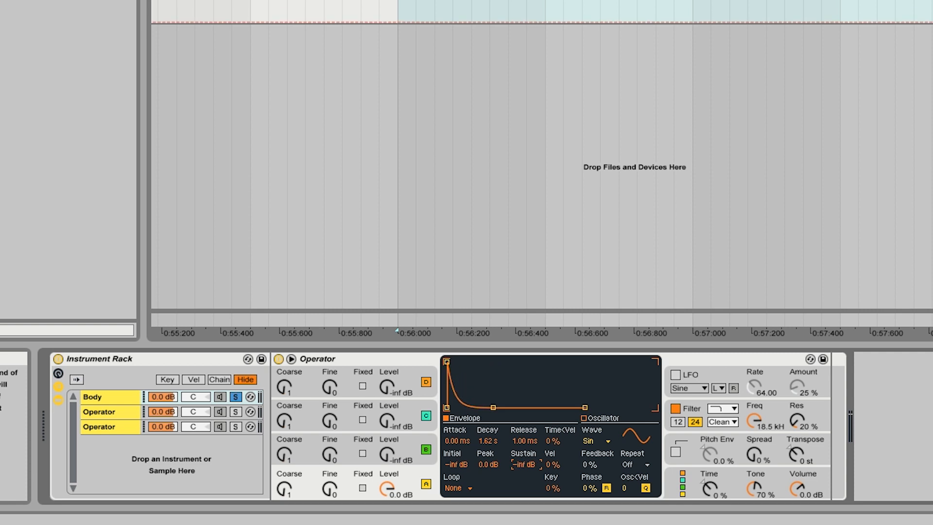
Turn off oscillators B, C and D and the filter in Body's Operator, and enable its pitch envelope at 100 %.
{"action": "key", "text": "space"}
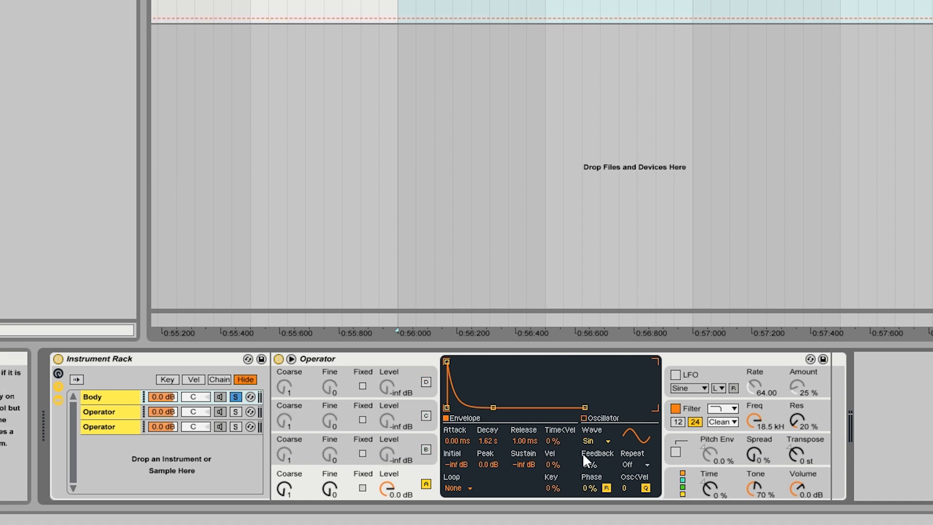
{"action": "left_click", "coordinate": [676, 408]}
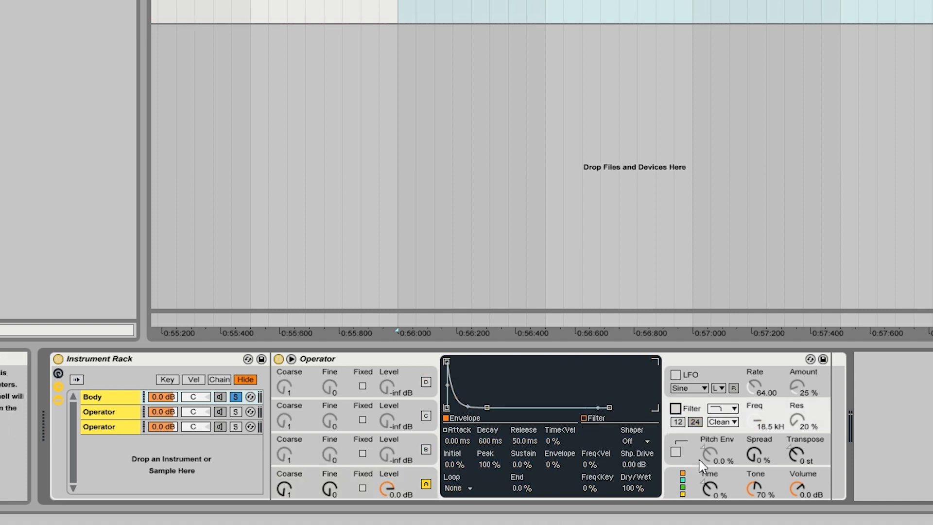
{"action": "left_click", "coordinate": [676, 452]}
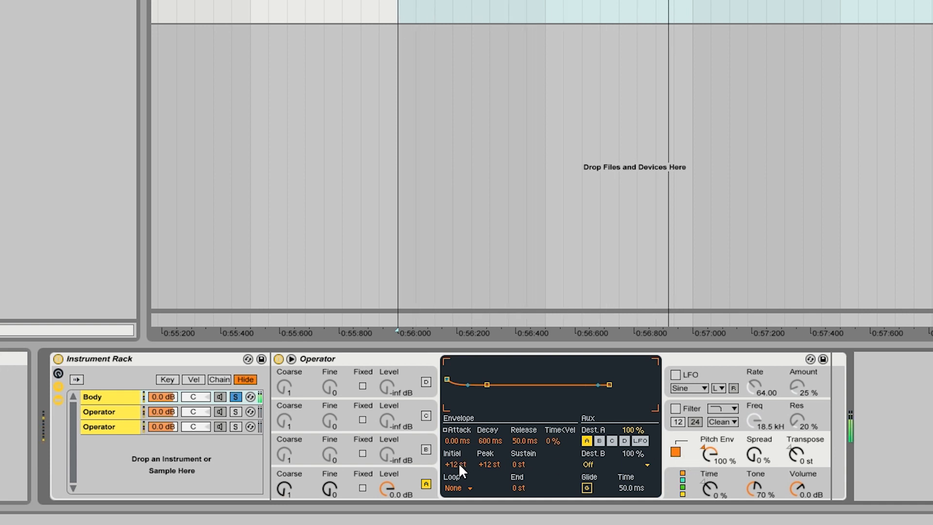
Shape Body's pitch envelope with +48 st initial, +24 st peak, -12 st sustain, 1.08 ms attack, 410 ms decay and 1.00 ms release.
{"action": "left_click_drag", "start_coordinate": [457, 464], "coordinate": [457, 442]}
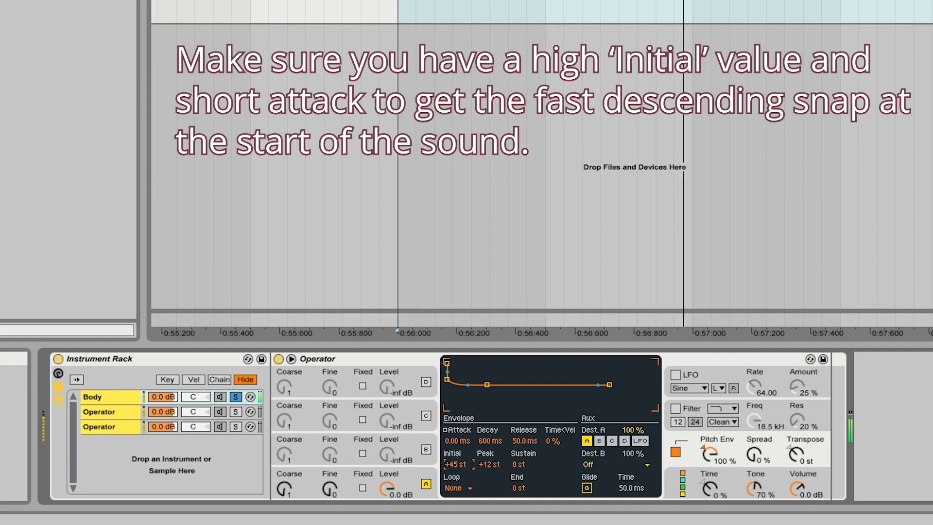
{"action": "left_click_drag", "start_coordinate": [497, 465], "coordinate": [520, 473]}
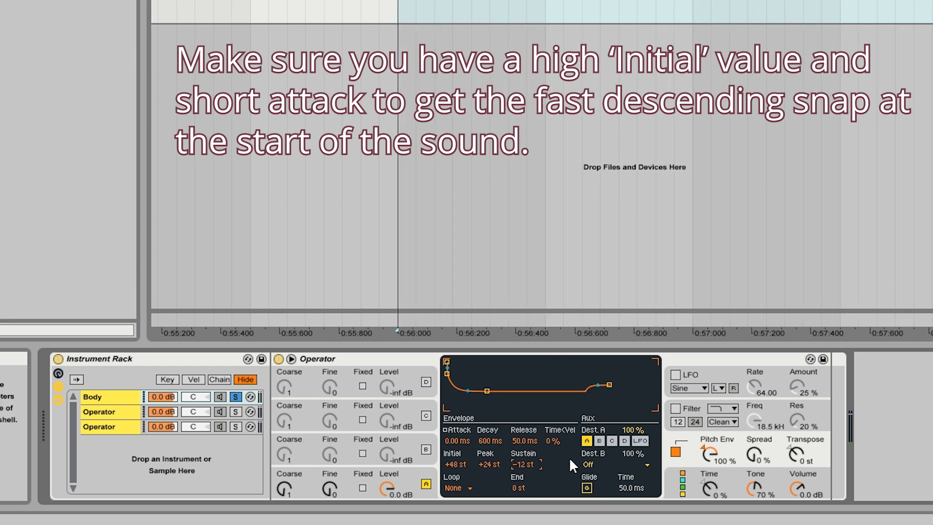
{"action": "left_click_drag", "start_coordinate": [525, 441], "coordinate": [499, 448]}
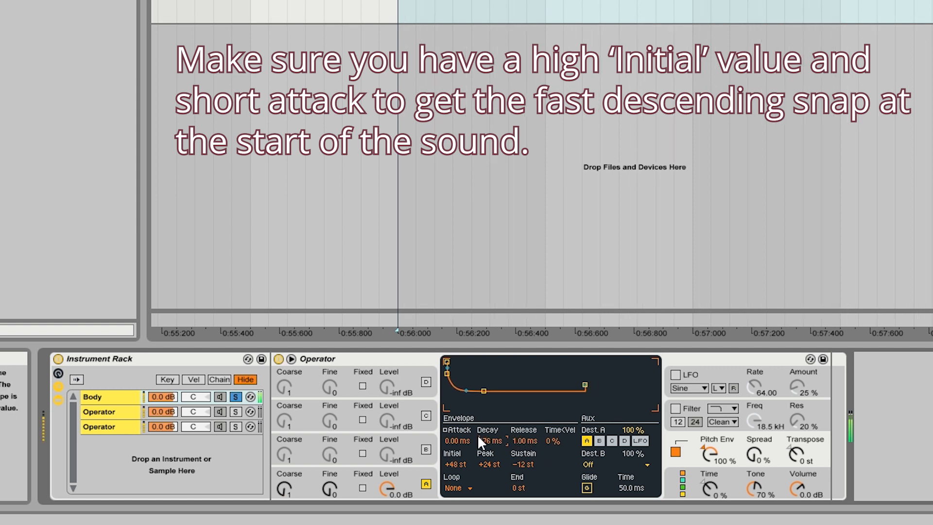
{"action": "left_click_drag", "start_coordinate": [458, 441], "coordinate": [458, 421]}
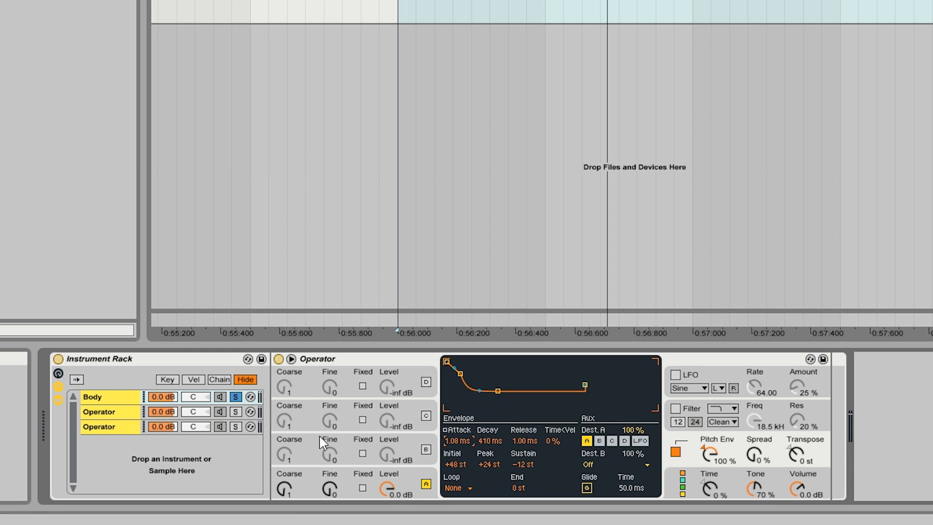
Rename the second chain transient and solo it.
{"action": "left_click", "coordinate": [122, 416]}
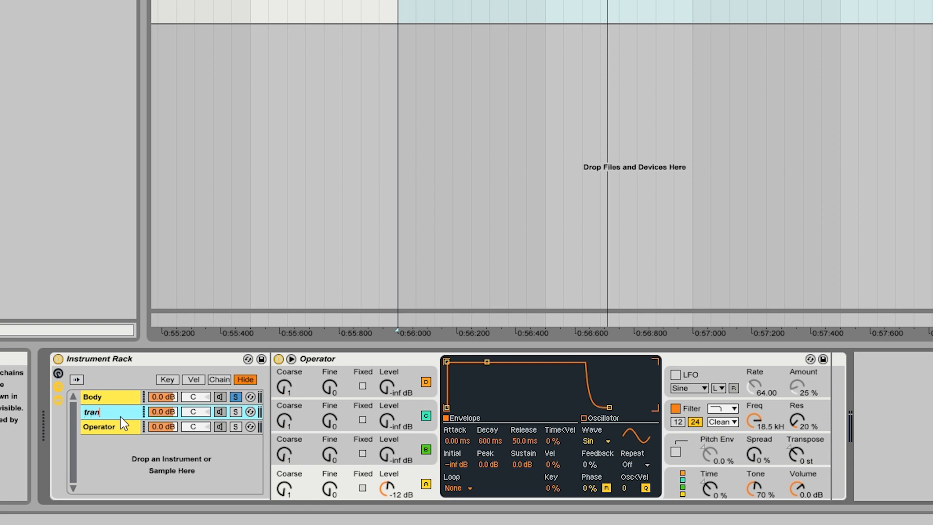
{"action": "type", "text": "sient"}
{"action": "key", "text": "Return"}
Turn off oscillators B, C and D in the transient chain's Operator and set oscillator A's level to 0.0 dB.
{"action": "left_click", "coordinate": [427, 449]}
{"action": "left_click", "coordinate": [426, 416]}
{"action": "left_click", "coordinate": [426, 382]}
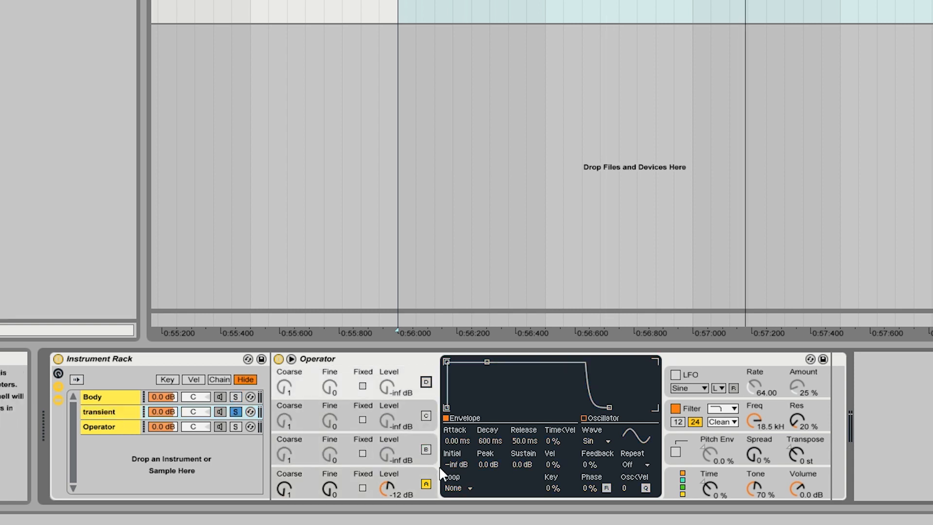
{"action": "left_click_drag", "start_coordinate": [411, 492], "coordinate": [411, 488]}
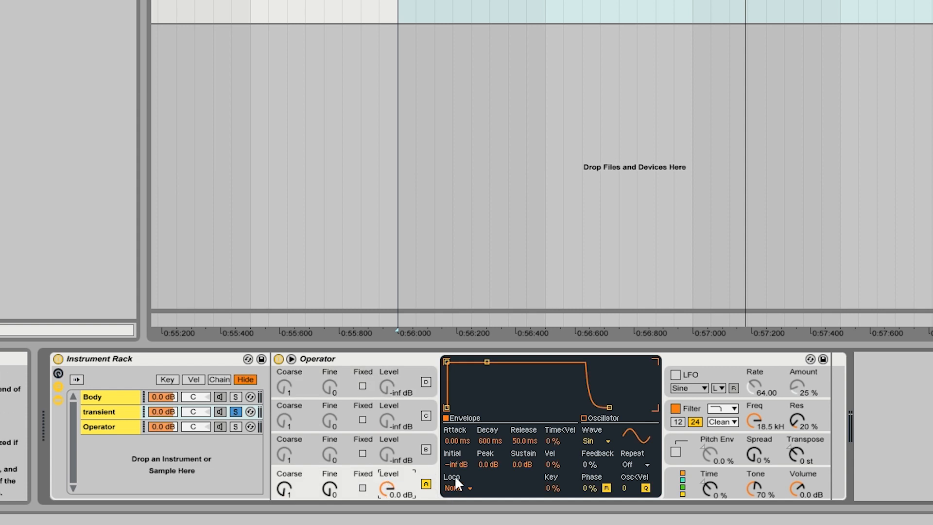
Give the transient's oscillator A a Saw 6 waveform and an envelope with 159 ms decay, 56.8 ms release and near-minimum sustain.
{"action": "left_click", "coordinate": [603, 441]}
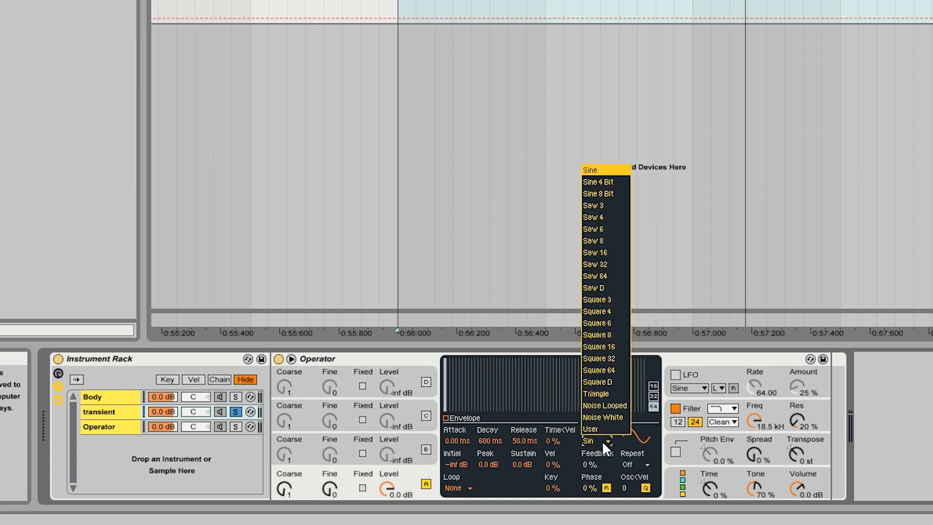
{"action": "left_click", "coordinate": [595, 230]}
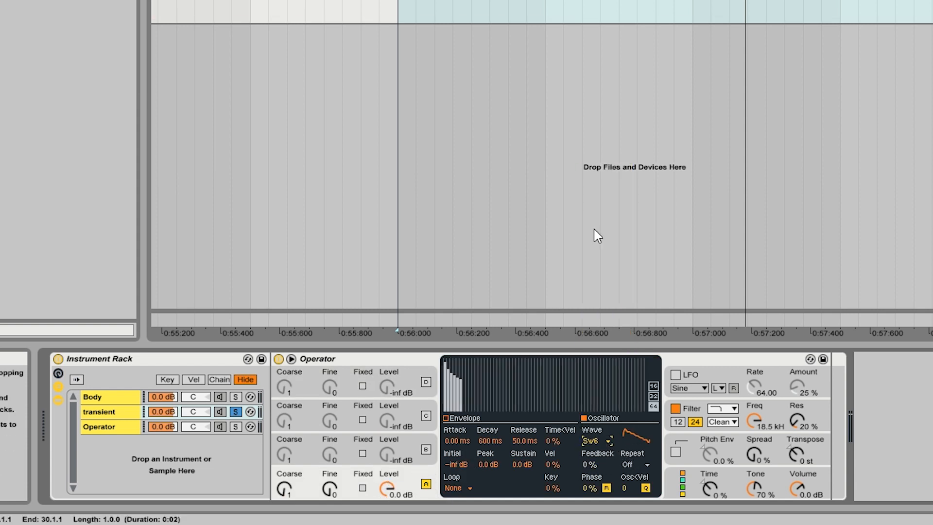
{"action": "left_click", "coordinate": [447, 417]}
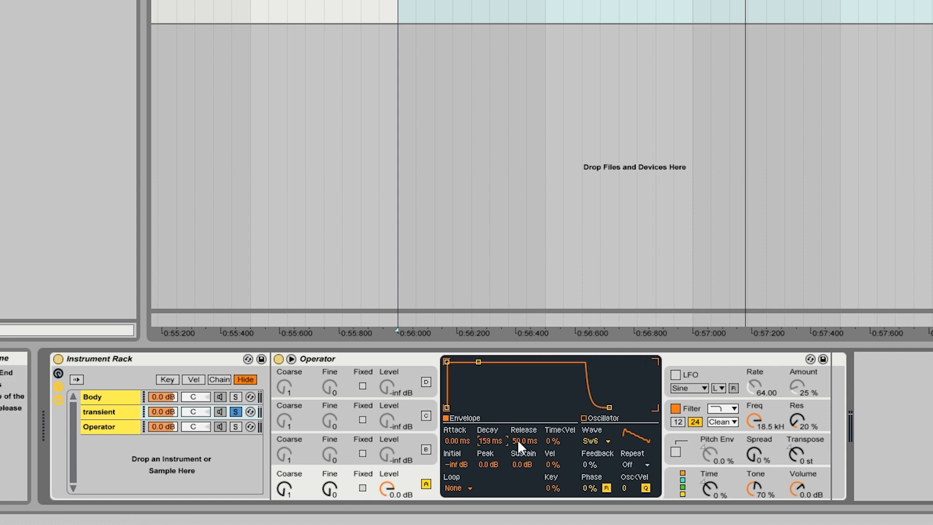
{"action": "key", "text": "space"}
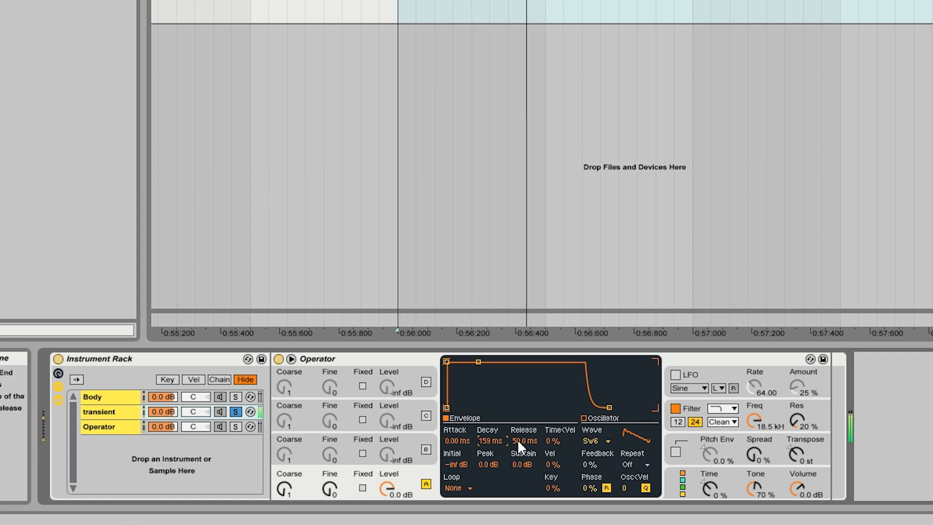
{"action": "left_click_drag", "start_coordinate": [517, 439], "coordinate": [519, 467]}
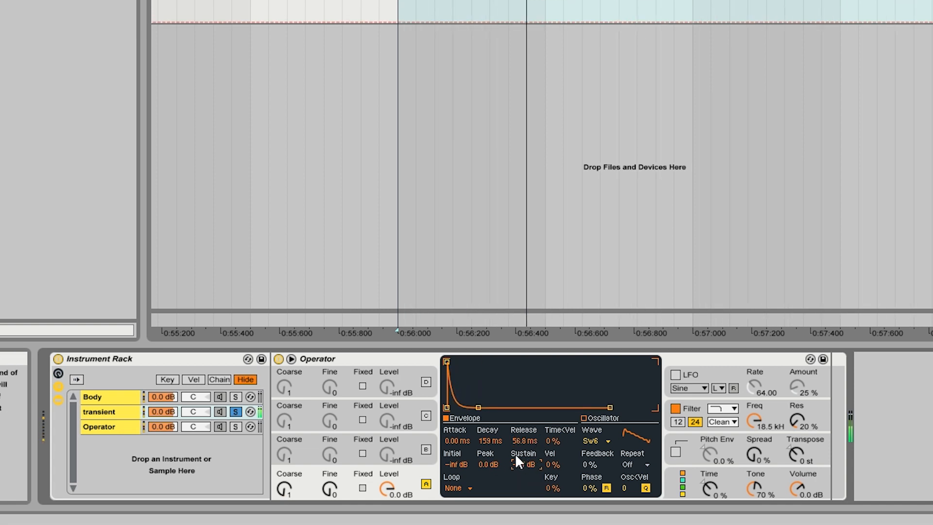
Enable the transient's pitch envelope at 100 % with 1.31 ms attack and 206 ms decay, and set Operator's volume to 3.5 dB.
{"action": "left_click", "coordinate": [676, 451]}
{"action": "left_click_drag", "start_coordinate": [711, 457], "coordinate": [711, 437]}
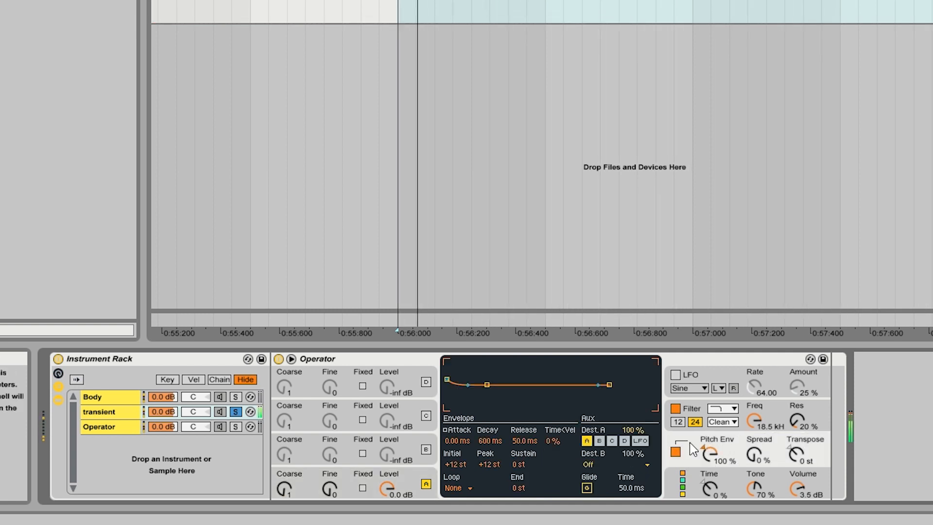
{"action": "left_click_drag", "start_coordinate": [461, 441], "coordinate": [498, 408]}
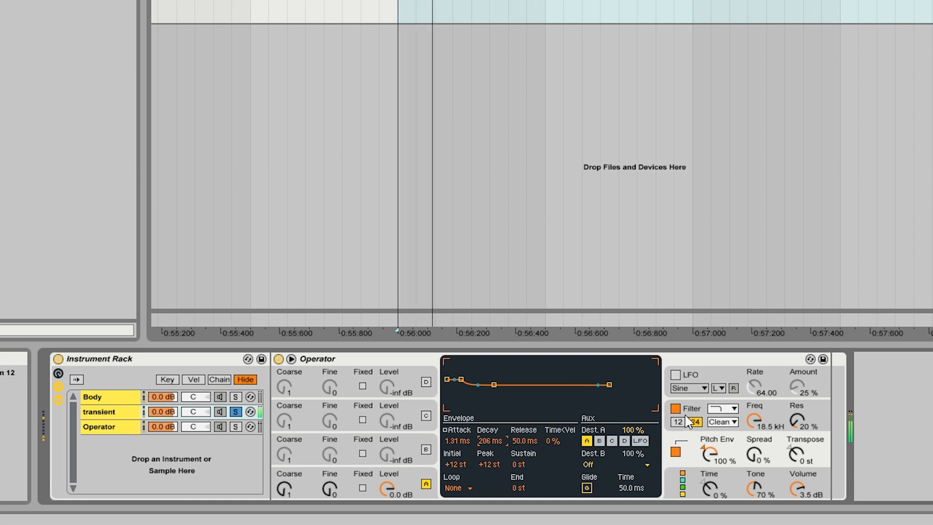
Switch the transient's filter to high-pass with a frequency of 549 Hz and a resonance of 16 %.
{"action": "left_click", "coordinate": [728, 415]}
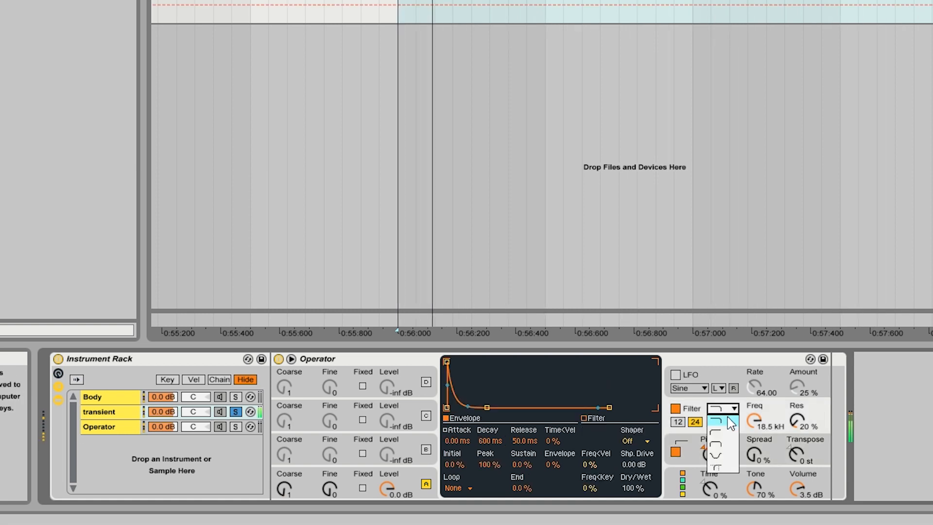
{"action": "left_click", "coordinate": [724, 426]}
{"action": "left_click_drag", "start_coordinate": [755, 430], "coordinate": [755, 474]}
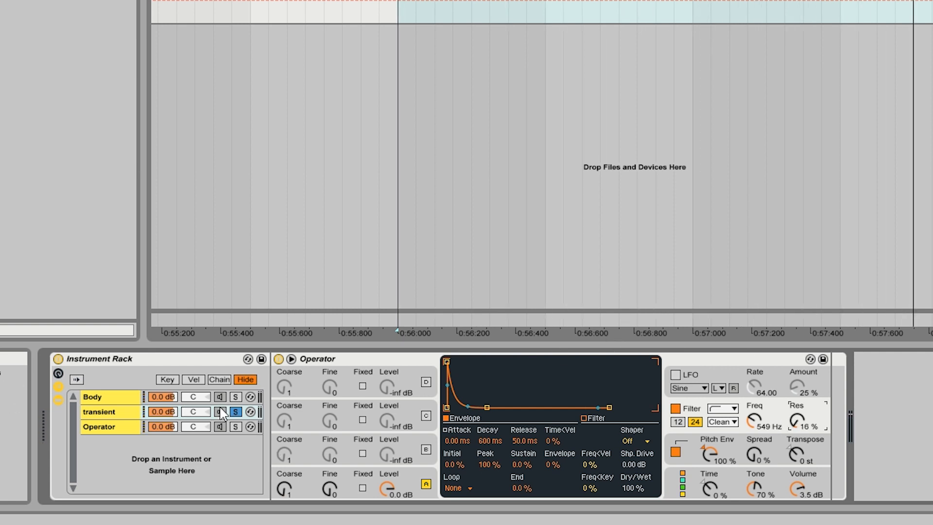
Unsolo the transient chain, mute the third chain, and compare the sound with and without the transient layer.
{"action": "left_click", "coordinate": [236, 412]}
{"action": "left_click", "coordinate": [220, 426]}
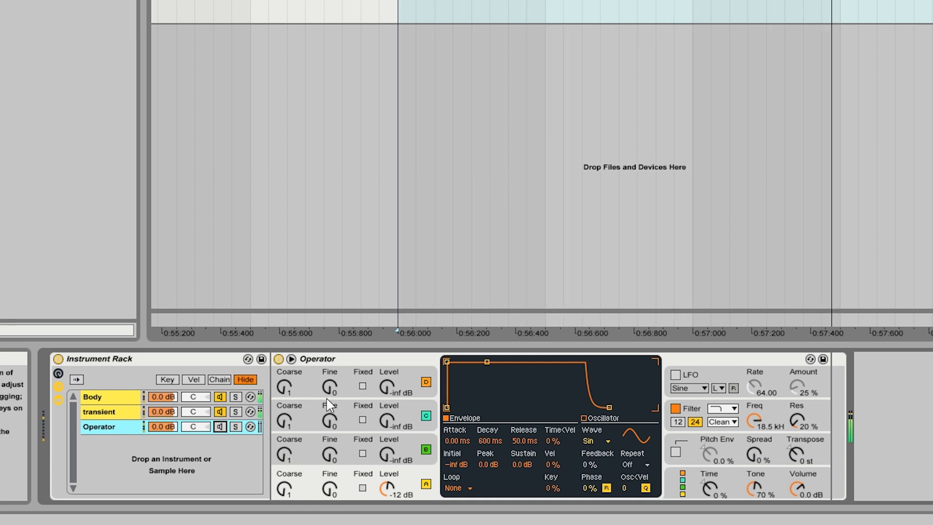
{"action": "left_click", "coordinate": [222, 413]}
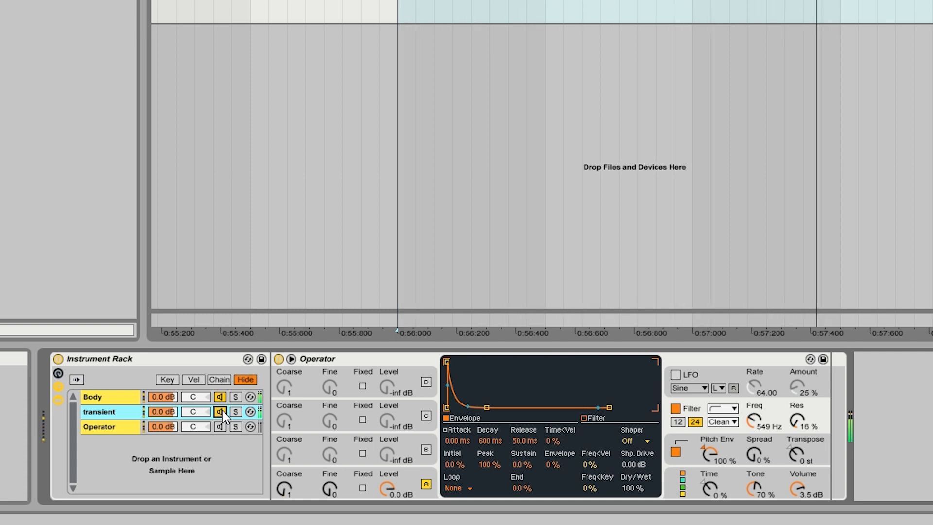
{"action": "left_click", "coordinate": [220, 412]}
Rename the third chain tick, solo it, and set its Operator to a Noise Looped waveform at -15 dB volume.
{"action": "left_click", "coordinate": [99, 427]}
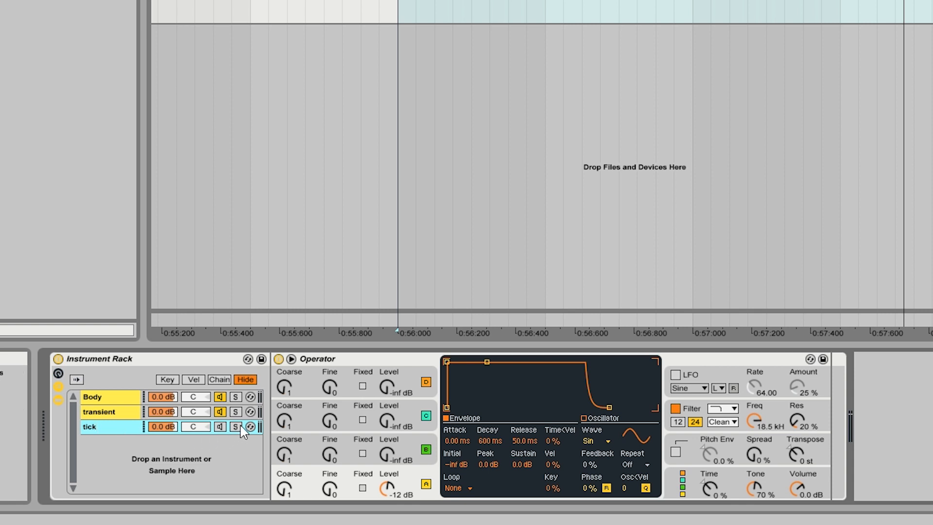
{"action": "left_click", "coordinate": [599, 441]}
{"action": "left_click", "coordinate": [611, 404]}
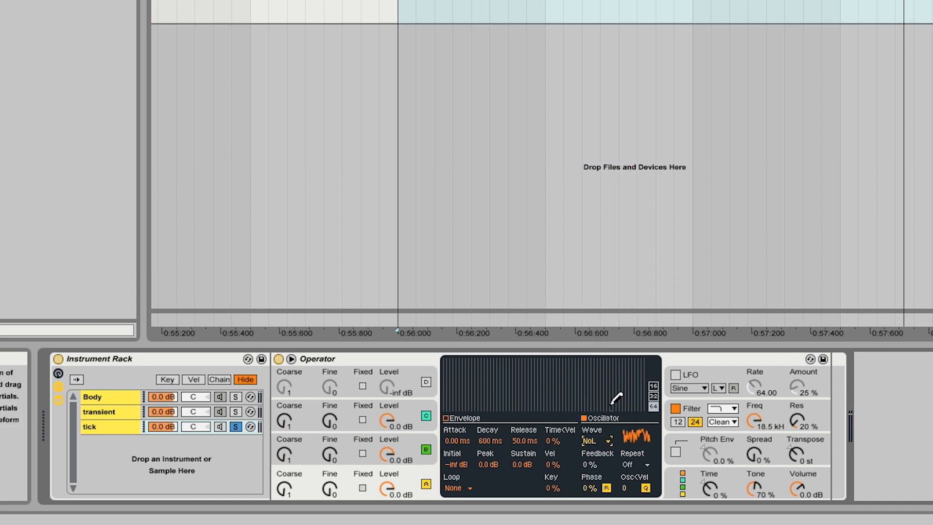
{"action": "left_click", "coordinate": [799, 490]}
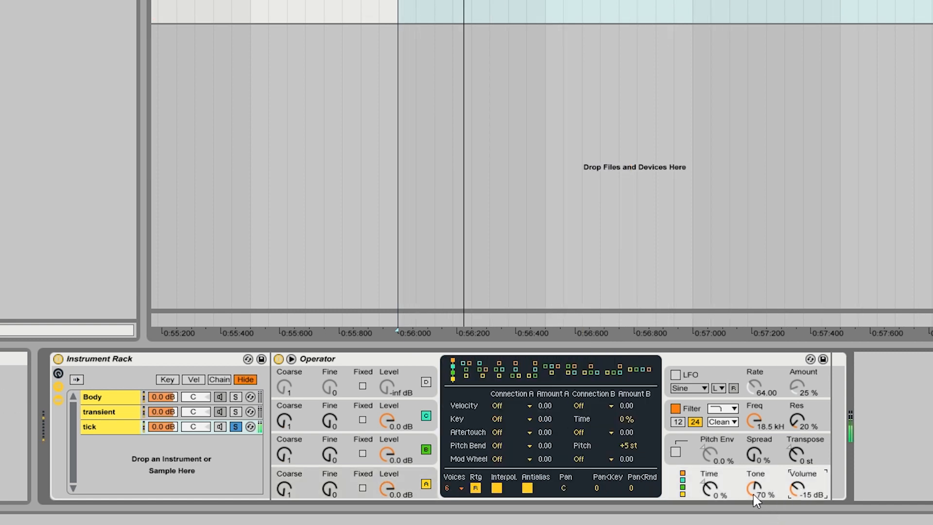
Shape the tick chain's oscillator A envelope with a sustain of -inf dB and a decay of 159 ms.
{"action": "left_click", "coordinate": [388, 489]}
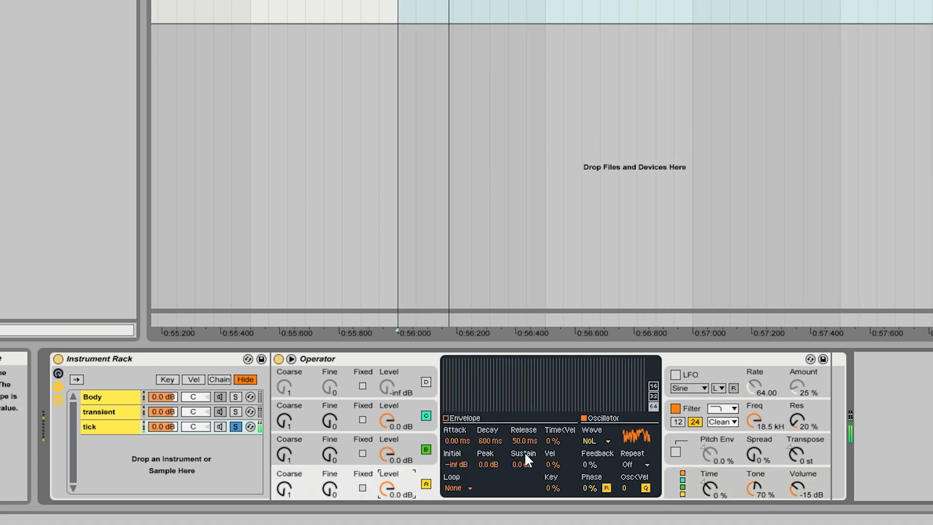
{"action": "left_click_drag", "start_coordinate": [522, 464], "coordinate": [522, 511]}
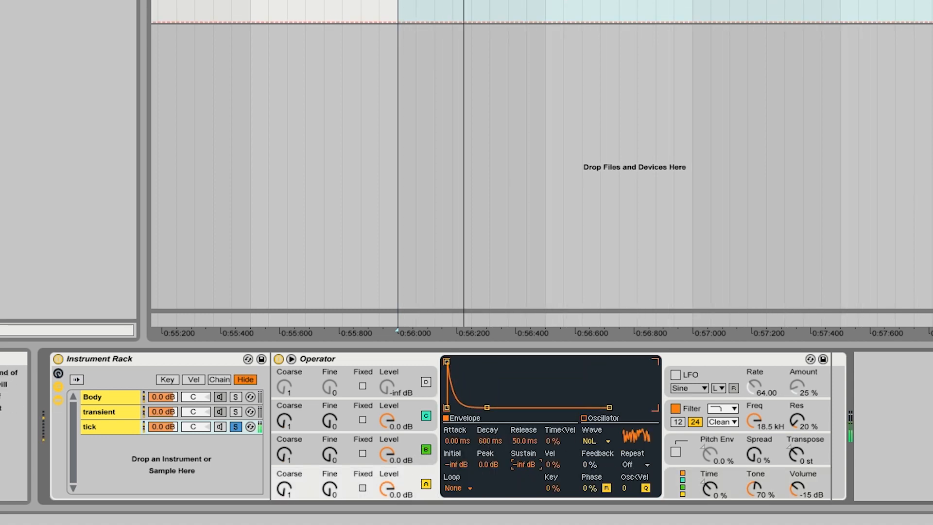
{"action": "left_click_drag", "start_coordinate": [490, 444], "coordinate": [490, 471]}
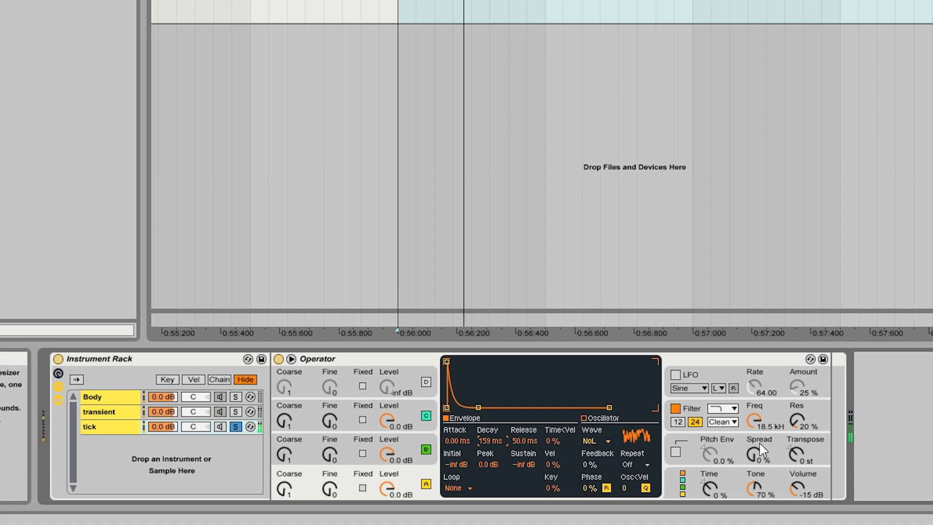
Enable the tick's pitch envelope at 100 % with +48 st initial, 0 st peak and -24 st sustain, and set oscillator C's Coarse to 10.
{"action": "left_click", "coordinate": [678, 454]}
{"action": "left_click", "coordinate": [676, 453]}
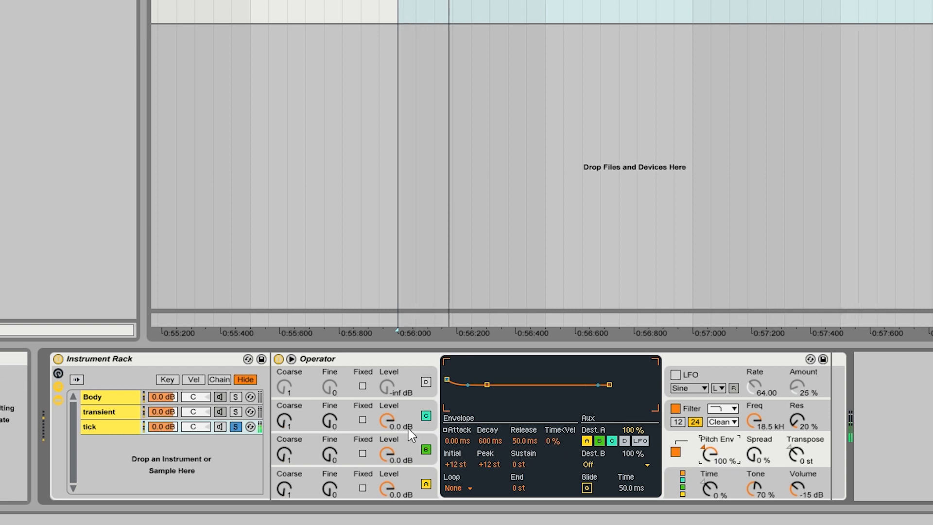
{"action": "left_click_drag", "start_coordinate": [284, 421], "coordinate": [285, 401]}
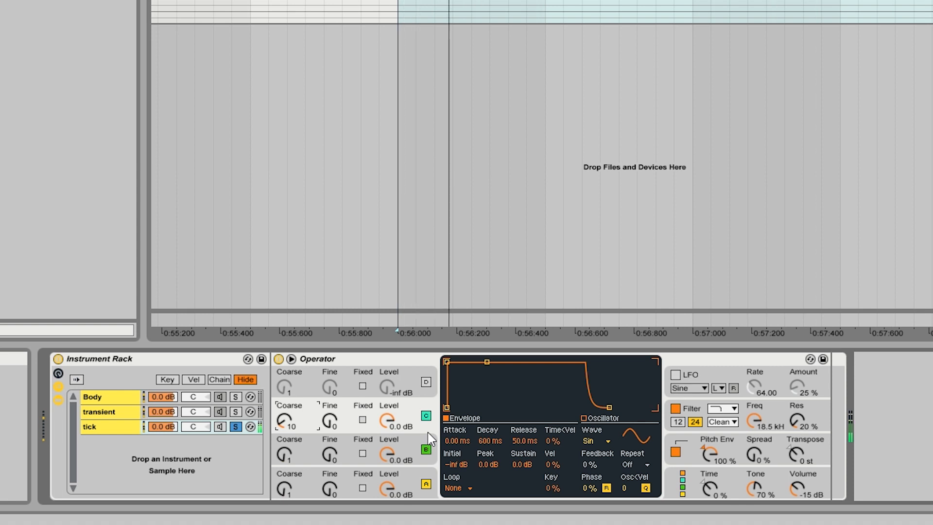
{"action": "left_click", "coordinate": [693, 448]}
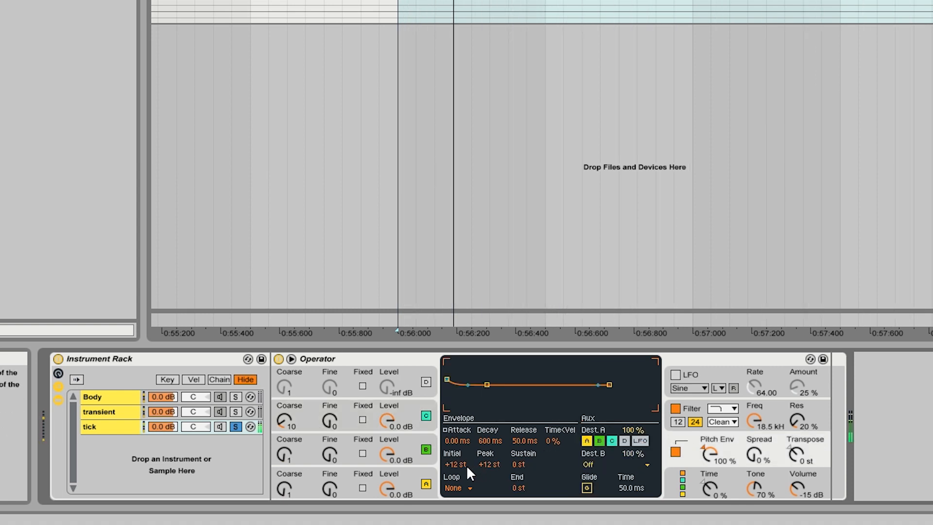
{"action": "left_click_drag", "start_coordinate": [467, 465], "coordinate": [529, 486]}
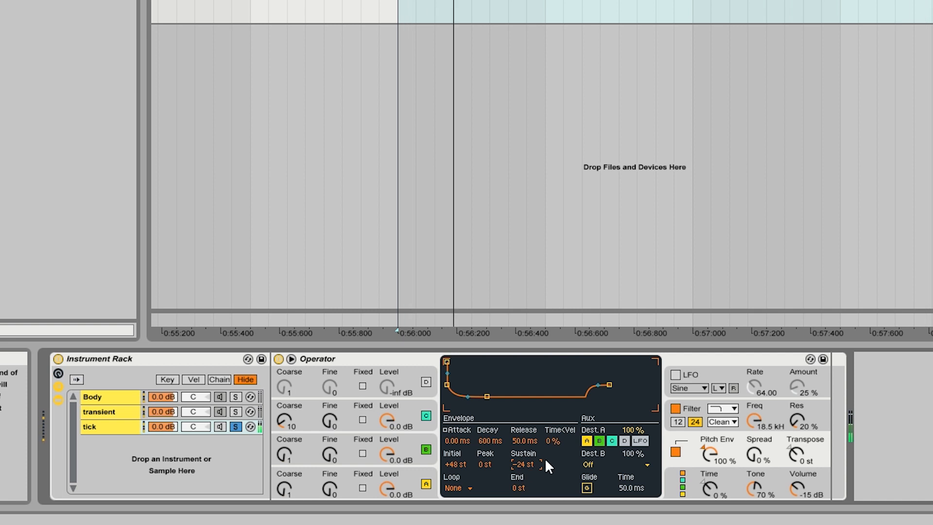
Set the tick's oscillator C to the Sw6 waveform with 104 ms decay, and set the pitch envelope's decay to 15.7 ms.
{"action": "left_click", "coordinate": [421, 418]}
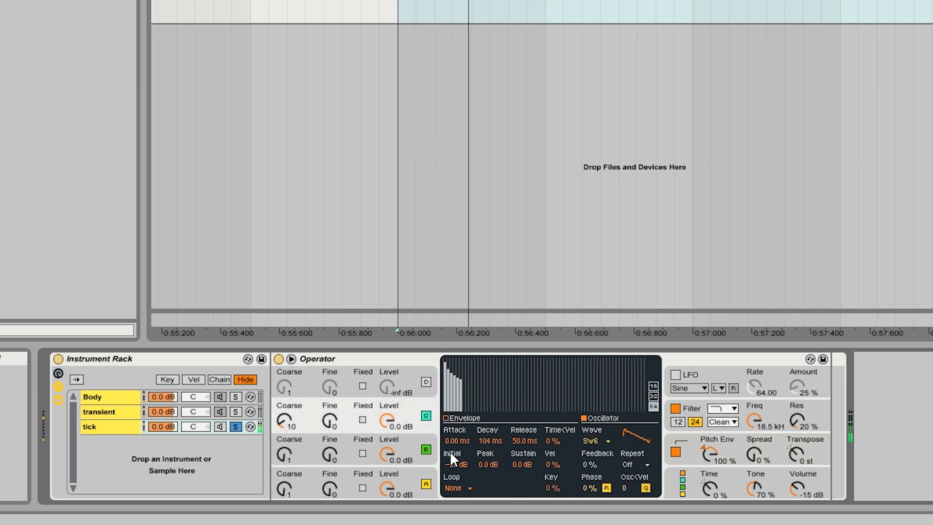
{"action": "left_click", "coordinate": [707, 443]}
{"action": "left_click_drag", "start_coordinate": [492, 438], "coordinate": [492, 477]}
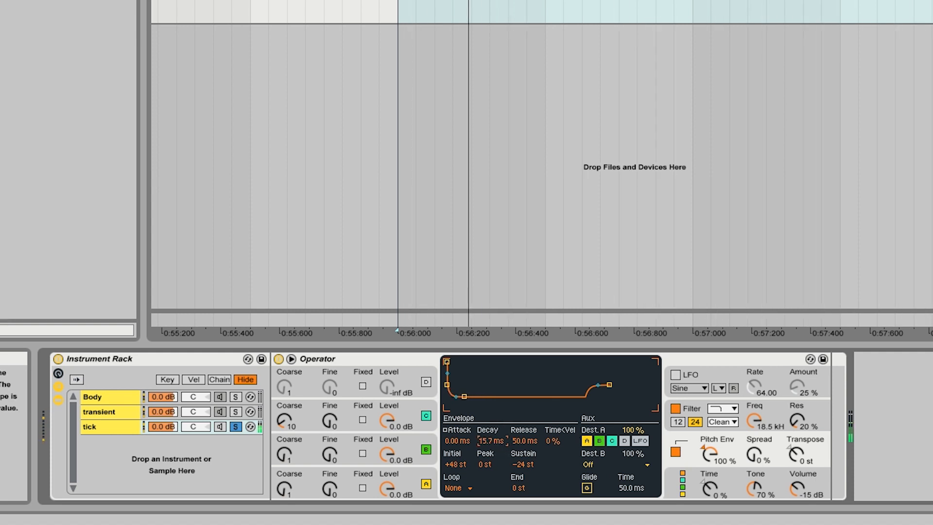
Unsolo the tick chain, then balance the layers with the transient at -0.6 dB and the tick at -0.2 dB, ending on the Body chain.
{"action": "left_click", "coordinate": [385, 492]}
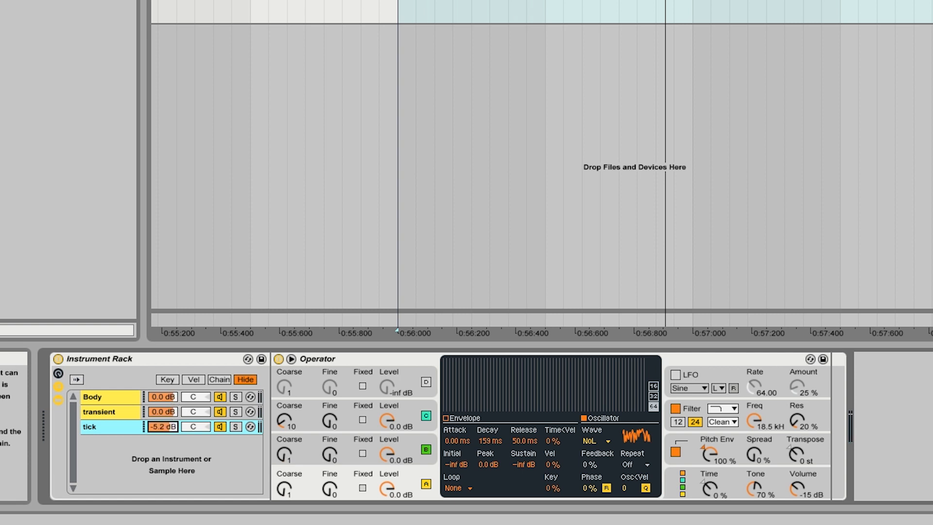
{"action": "mouse_move", "coordinate": [160, 412]}
{"action": "left_mouse_down"}
{"action": "mouse_move", "coordinate": [170, 421]}
{"action": "mouse_move", "coordinate": [170, 411]}
{"action": "left_mouse_up"}
{"action": "key", "text": "Up"}
{"action": "key", "text": "Up"}
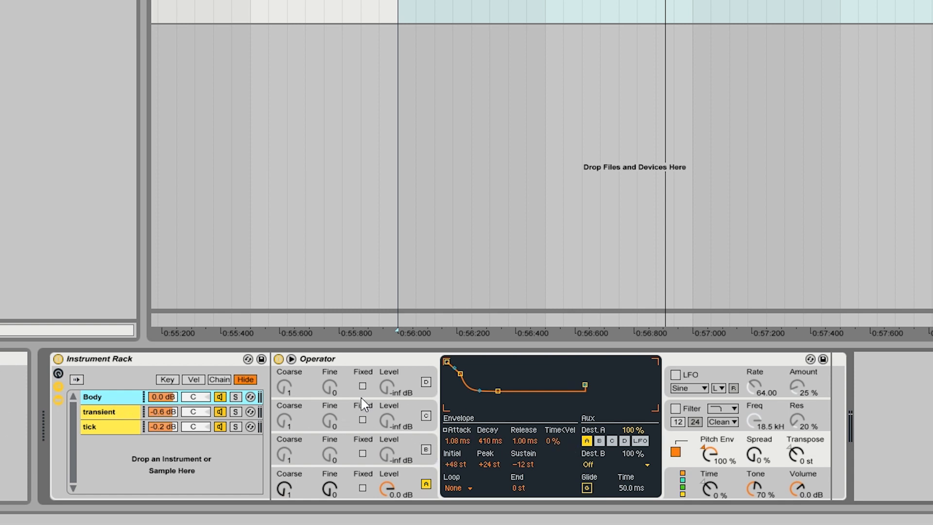
Map the Body's oscillator A envelope decay to the rack's Macro 1 and set that macro to 14.7 ms.
{"action": "left_click", "coordinate": [58, 373]}
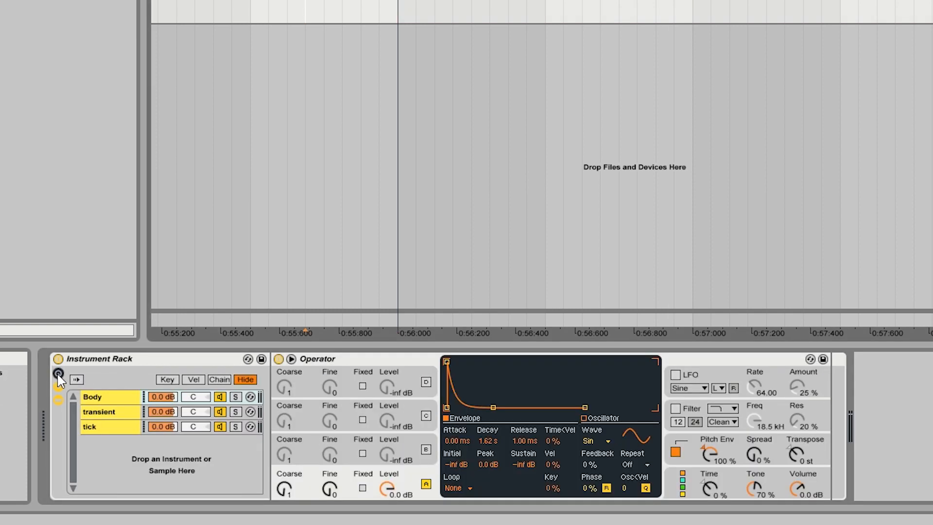
{"action": "left_click", "coordinate": [58, 373]}
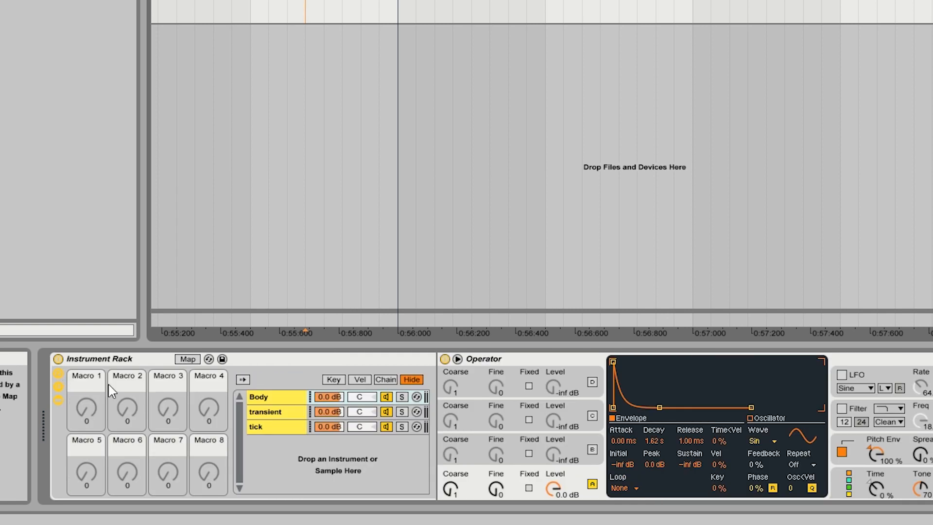
{"action": "right_click", "coordinate": [648, 440]}
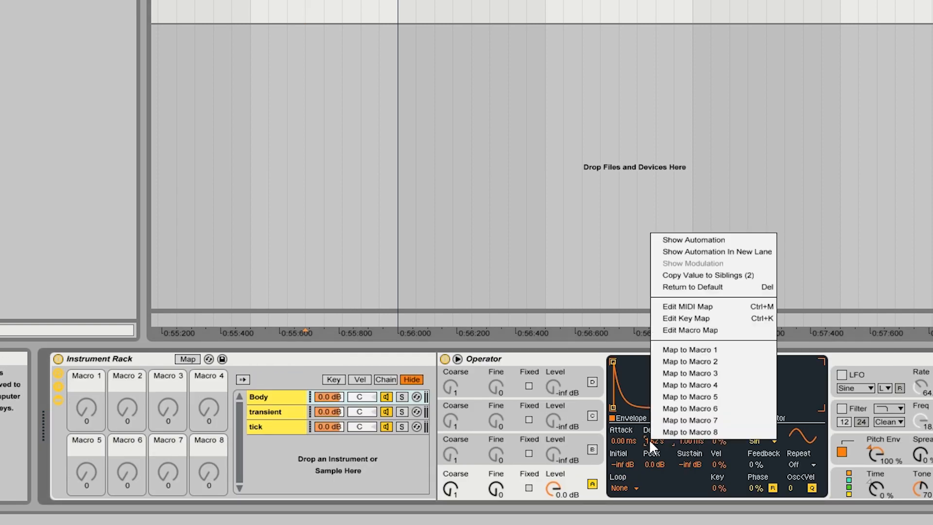
{"action": "left_click", "coordinate": [692, 350]}
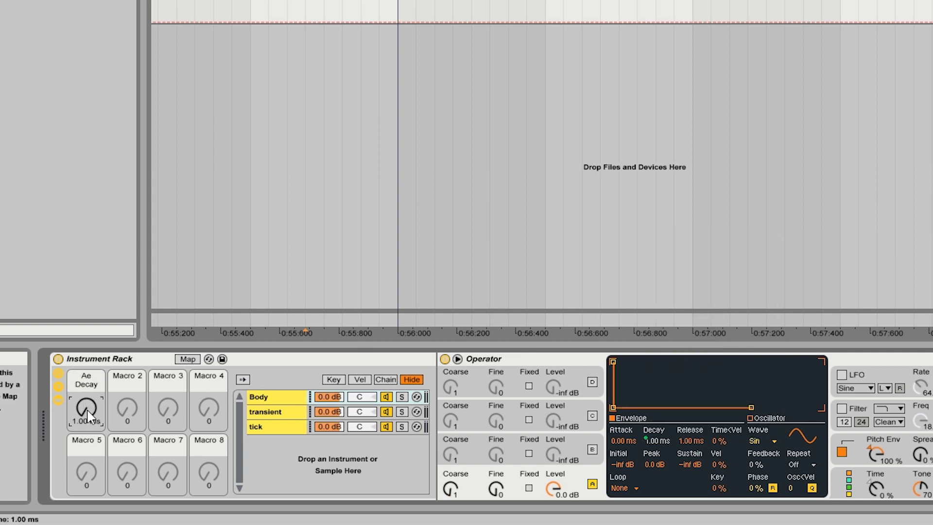
{"action": "mouse_move", "coordinate": [86, 407]}
{"action": "left_mouse_down"}
{"action": "mouse_move", "coordinate": [87, 358]}
{"action": "mouse_move", "coordinate": [87, 401]}
{"action": "left_mouse_up"}
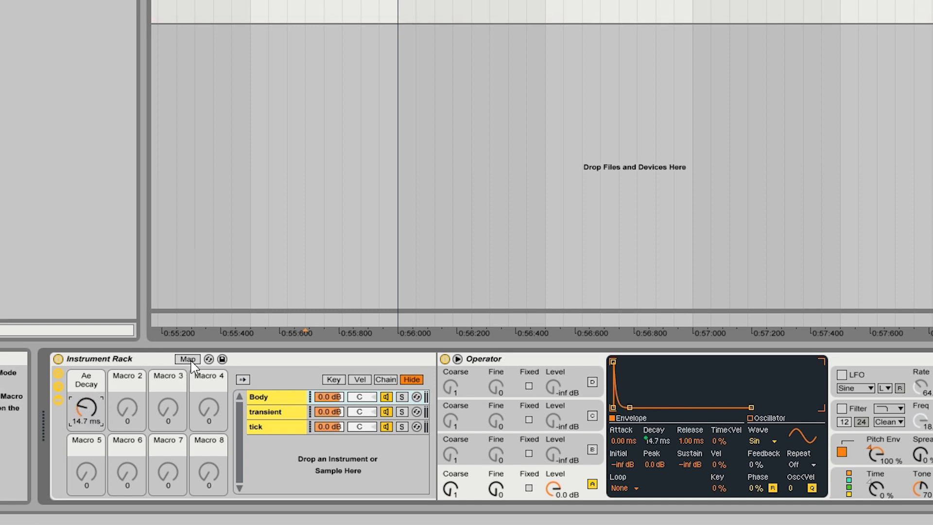
Set the Body decay mapping's minimum to 33.9 ms, and audition the soloed Body chain with the macro at 250 ms.
{"action": "left_click", "coordinate": [187, 359]}
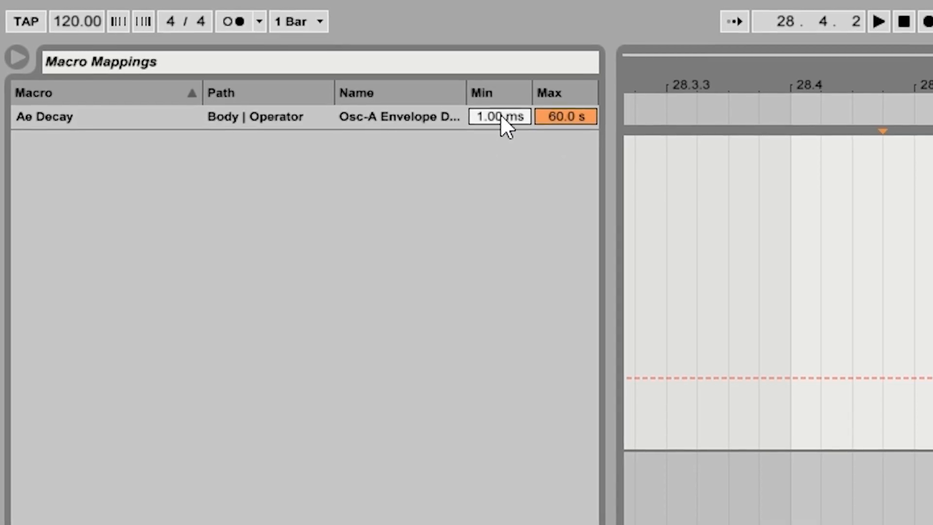
{"action": "left_click", "coordinate": [499, 117]}
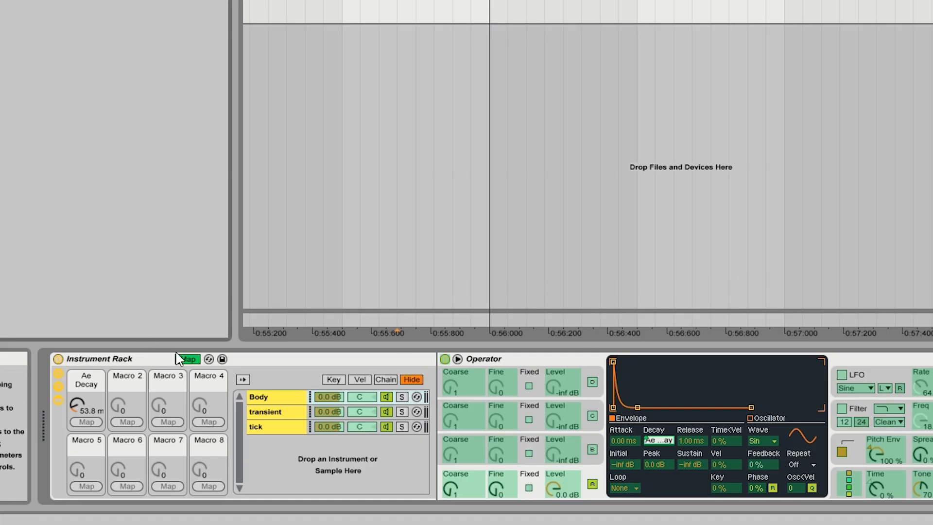
{"action": "left_click", "coordinate": [186, 359]}
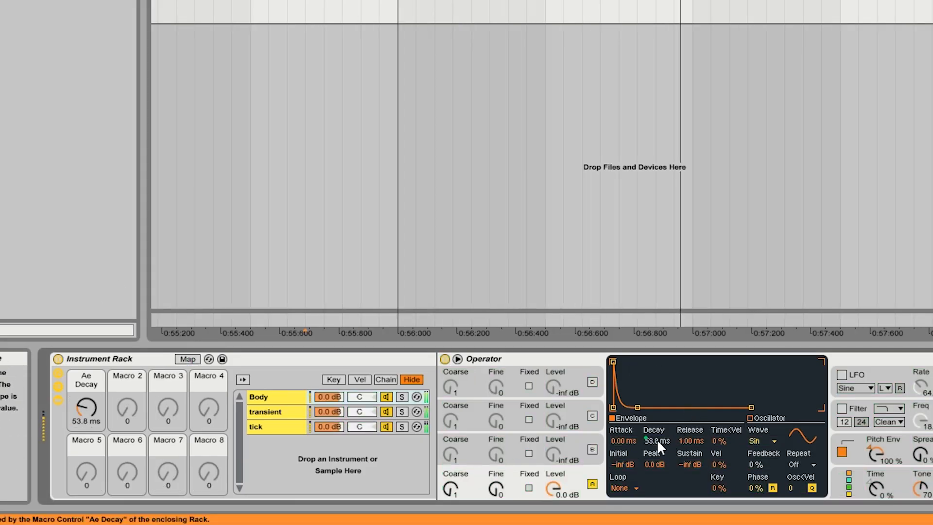
{"action": "left_click", "coordinate": [402, 397]}
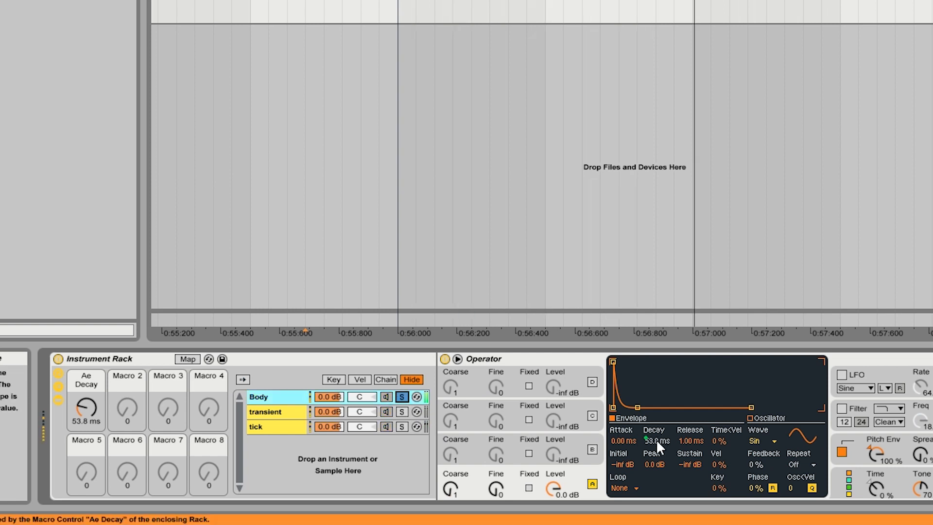
{"action": "mouse_move", "coordinate": [86, 408]}
{"action": "left_mouse_down"}
{"action": "mouse_move", "coordinate": [86, 370]}
{"action": "mouse_move", "coordinate": [86, 403]}
{"action": "mouse_move", "coordinate": [96, 410]}
{"action": "left_mouse_up"}
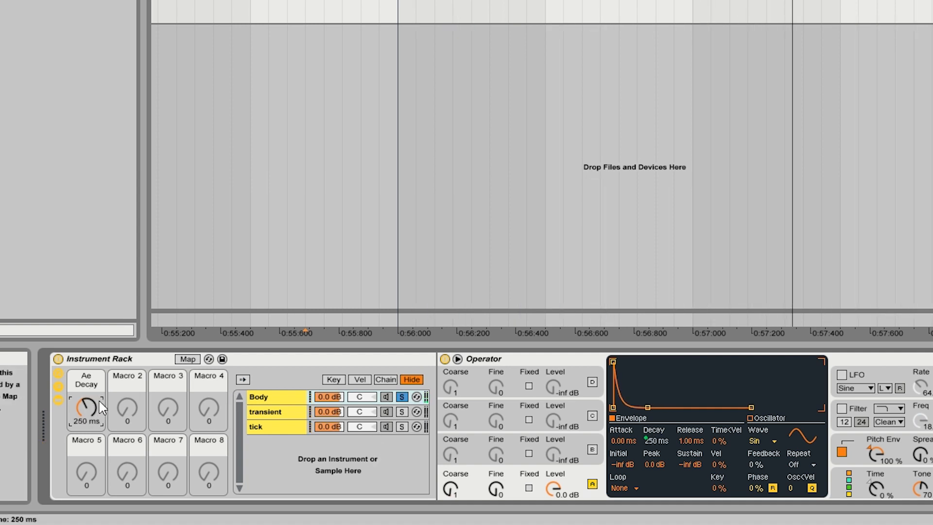
Limit the Body decay mapping to a range of 20.0 ms to 5.41 s and set the macro to 205 ms.
{"action": "left_click", "coordinate": [188, 359]}
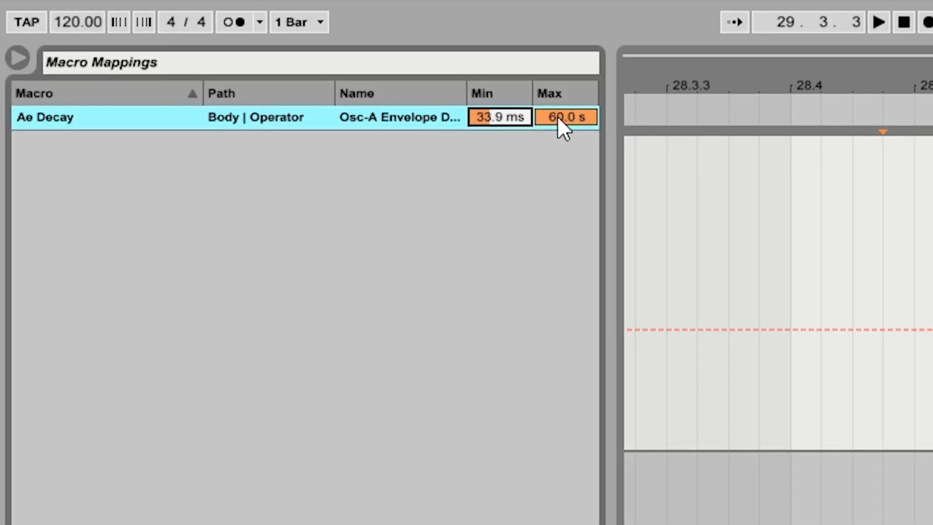
{"action": "left_click_drag", "start_coordinate": [559, 121], "coordinate": [559, 184]}
{"action": "mouse_move", "coordinate": [564, 117]}
{"action": "left_mouse_down"}
{"action": "mouse_move", "coordinate": [564, 103]}
{"action": "mouse_move", "coordinate": [564, 128]}
{"action": "left_mouse_up"}
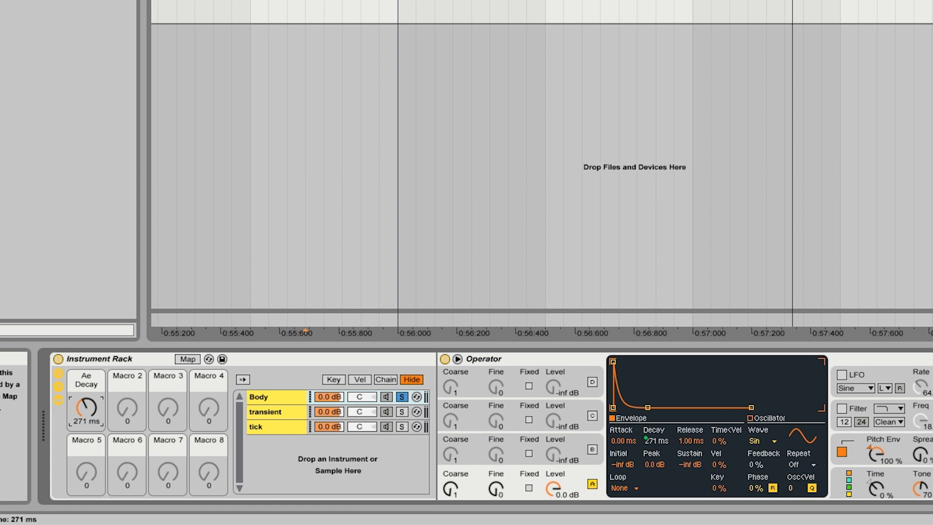
{"action": "mouse_move", "coordinate": [85, 415]}
{"action": "left_mouse_down"}
{"action": "mouse_move", "coordinate": [85, 383]}
{"action": "mouse_move", "coordinate": [86, 422]}
{"action": "mouse_move", "coordinate": [85, 399]}
{"action": "mouse_move", "coordinate": [85, 421]}
{"action": "mouse_move", "coordinate": [90, 409]}
{"action": "left_mouse_up"}
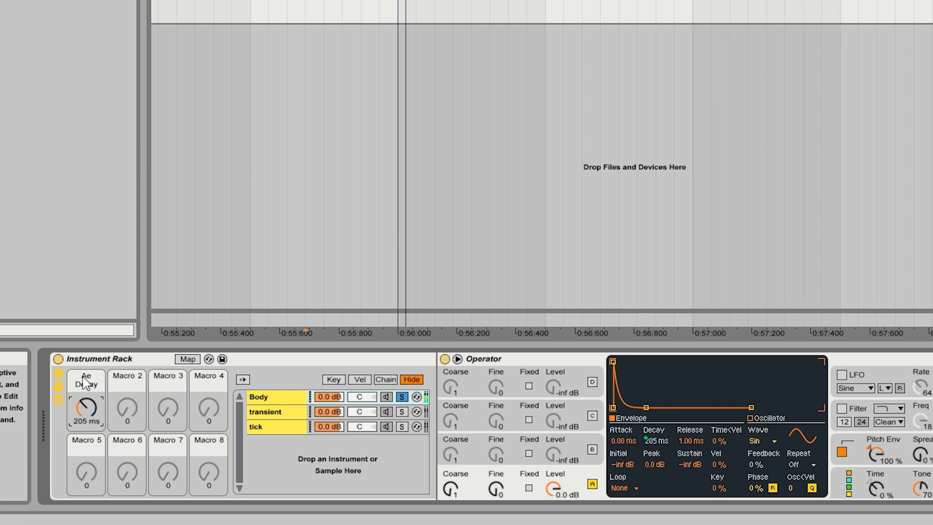
Rename the Body decay macro DECAY with a gold colour, and set its value to 1.01 s.
{"action": "right_click", "coordinate": [86, 384]}
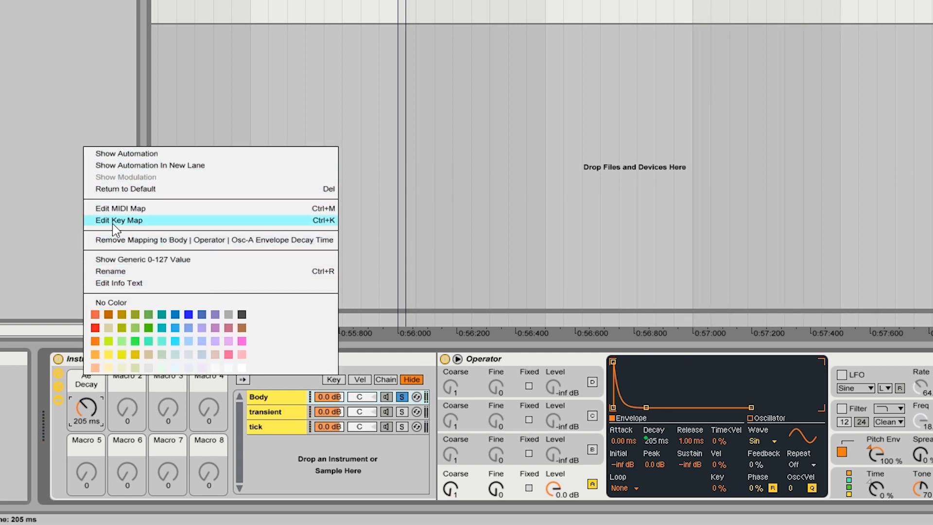
{"action": "left_click", "coordinate": [123, 271]}
{"action": "type", "text": "DECAY"}
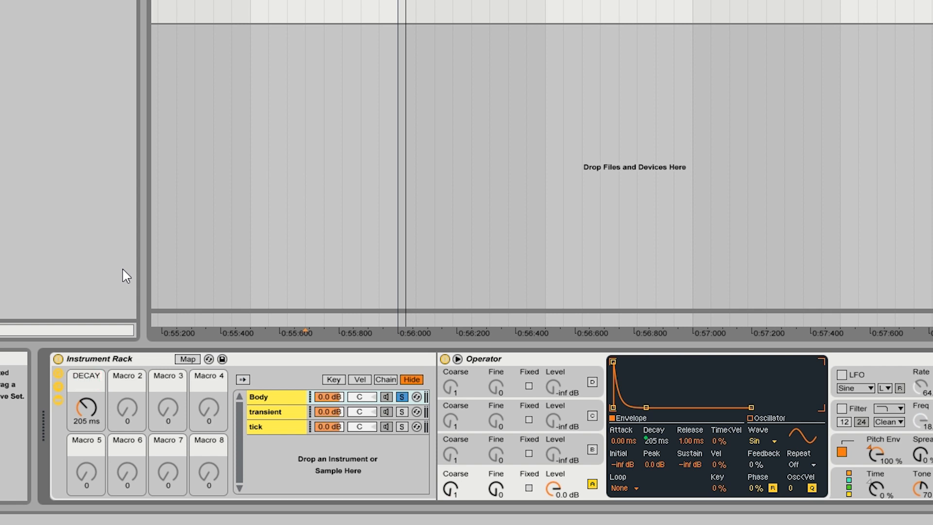
{"action": "key", "text": "Return"}
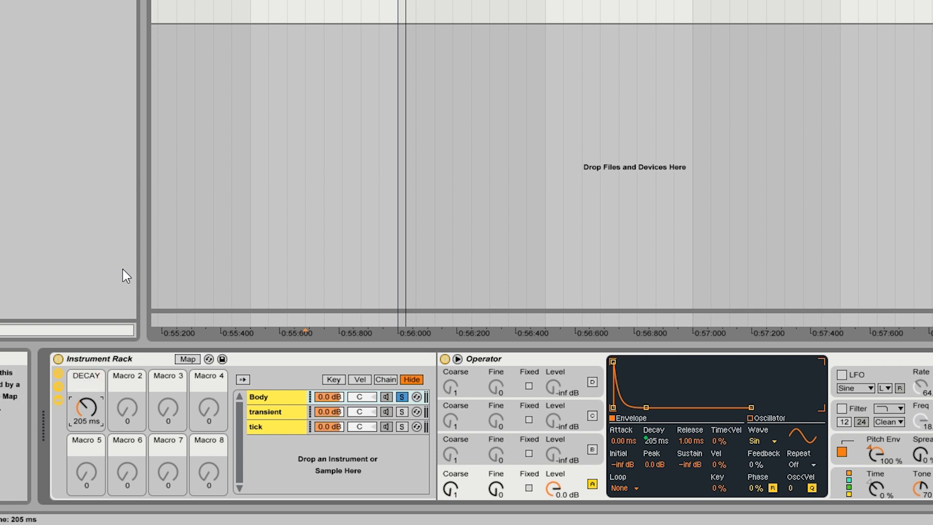
{"action": "right_click", "coordinate": [86, 397]}
{"action": "left_click", "coordinate": [126, 373]}
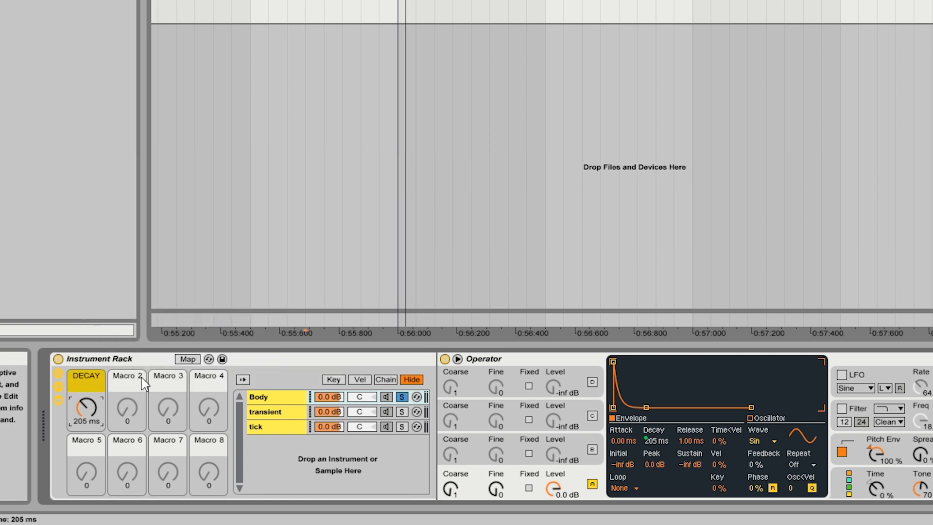
{"action": "left_click_drag", "start_coordinate": [86, 407], "coordinate": [86, 340]}
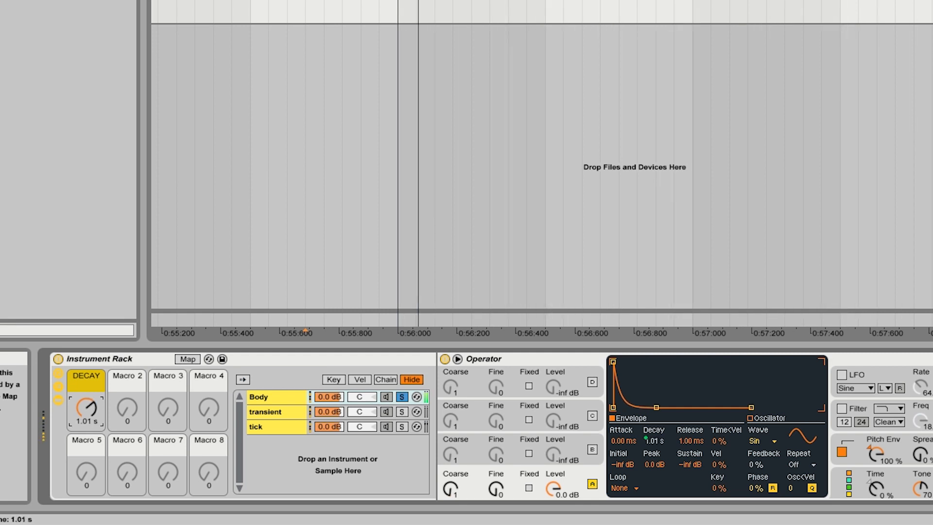
Map the tick chain's oscillator A envelope decay to Macro 2 and name that macro T Decay.
{"action": "left_click", "coordinate": [279, 431]}
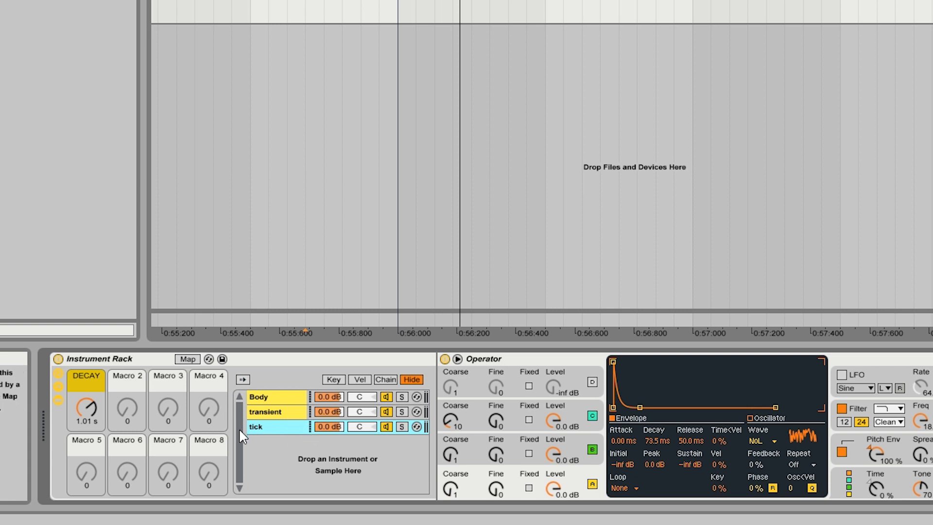
{"action": "right_click", "coordinate": [651, 438]}
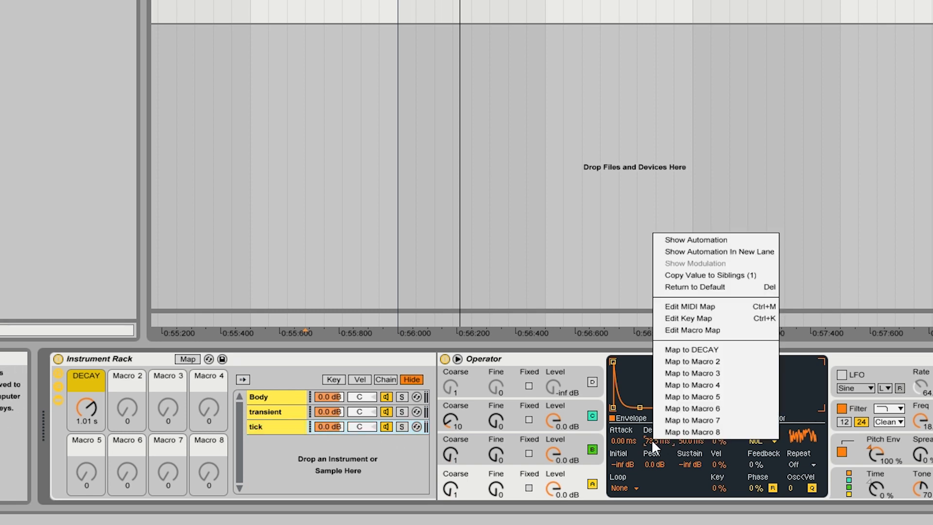
{"action": "left_click", "coordinate": [695, 360]}
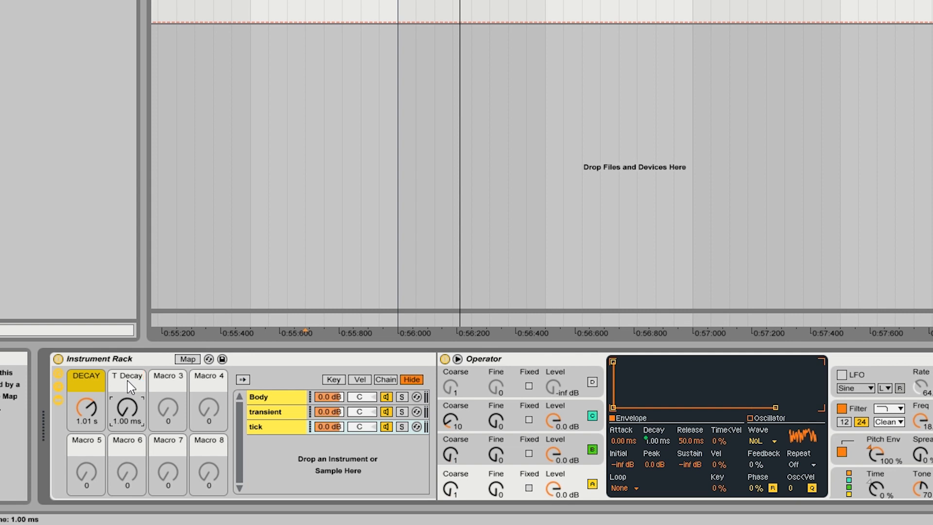
Colour the T Decay macro lime green and set its value to 152 ms.
{"action": "right_click", "coordinate": [128, 380]}
{"action": "left_click", "coordinate": [158, 341]}
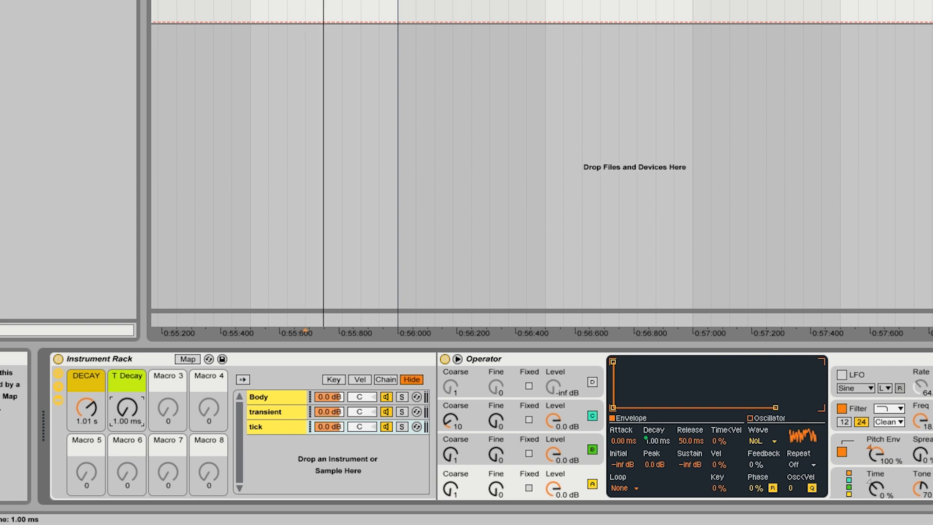
{"action": "left_click_drag", "start_coordinate": [128, 407], "coordinate": [127, 386]}
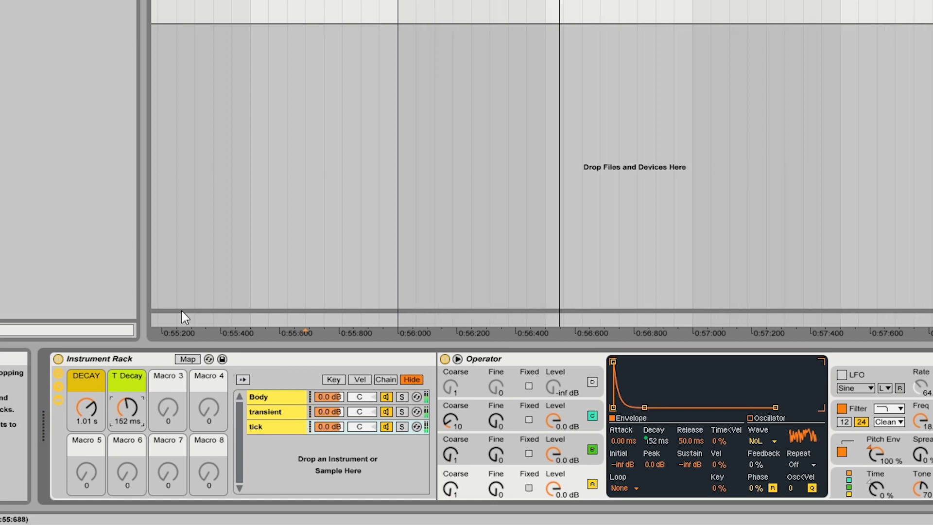
Set the T Decay mapping's minimum to 20.0 ms, adjust its maximum, and set the T Decay macro to 127 ms.
{"action": "left_click", "coordinate": [187, 359]}
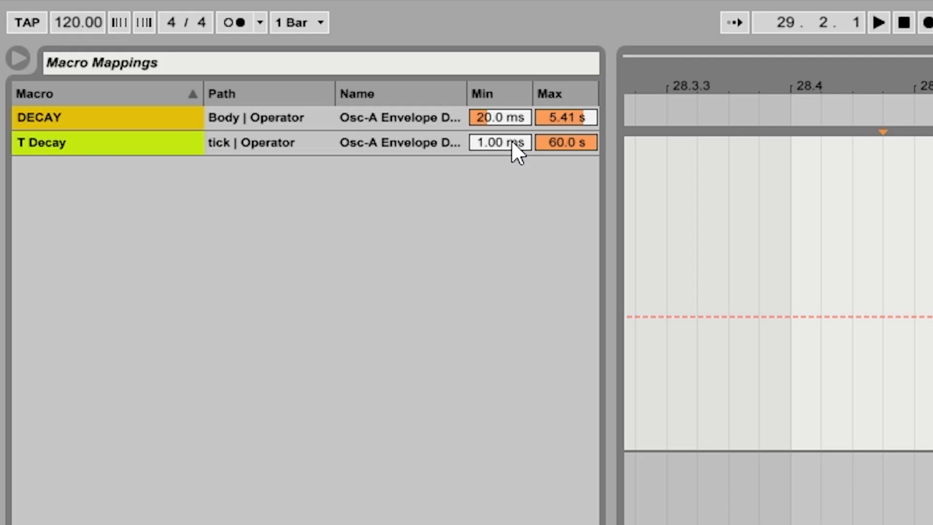
{"action": "left_click", "coordinate": [190, 56]}
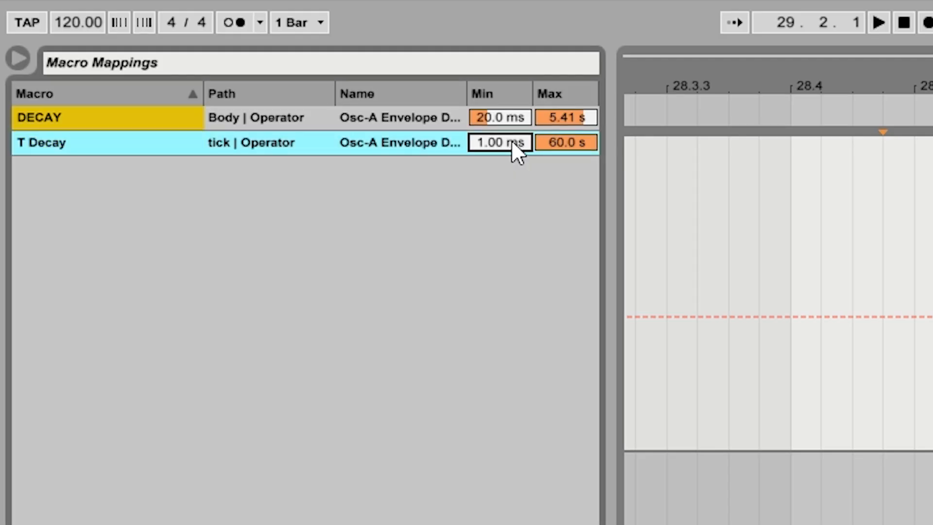
{"action": "type", "text": "20"}
{"action": "key", "text": "Return"}
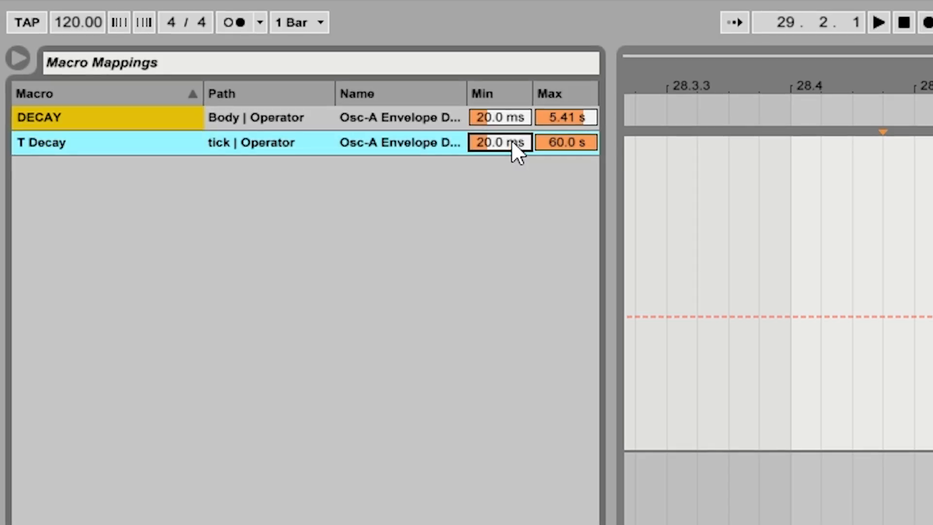
{"action": "left_click", "coordinate": [558, 144]}
{"action": "key", "text": "Return"}
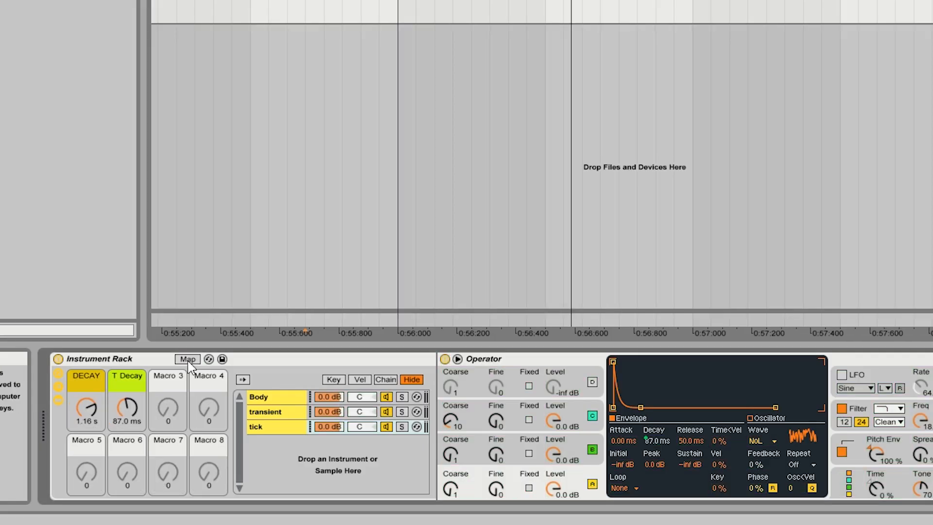
{"action": "left_click_drag", "start_coordinate": [128, 409], "coordinate": [127, 389]}
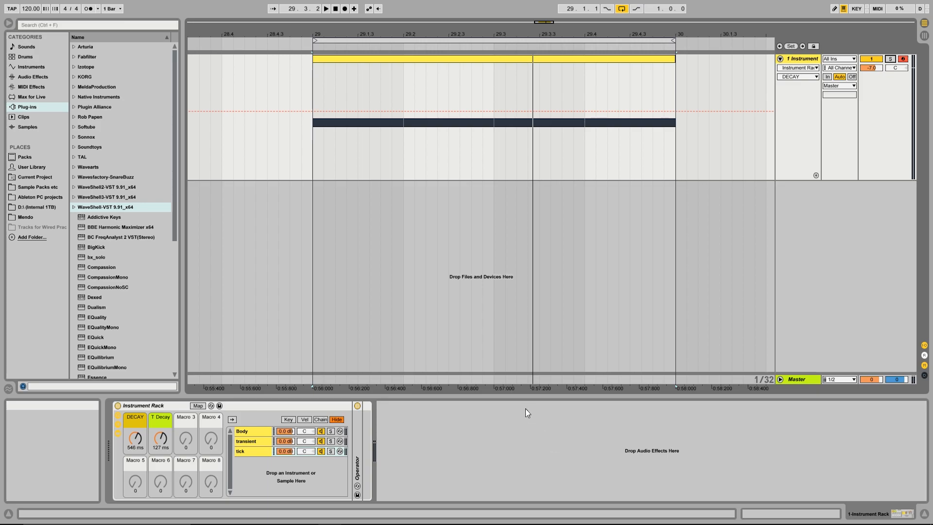
Add FabFilter Pro-Q after the Instrument Rack and play the kick loop through it.
{"action": "left_click", "coordinate": [88, 57]}
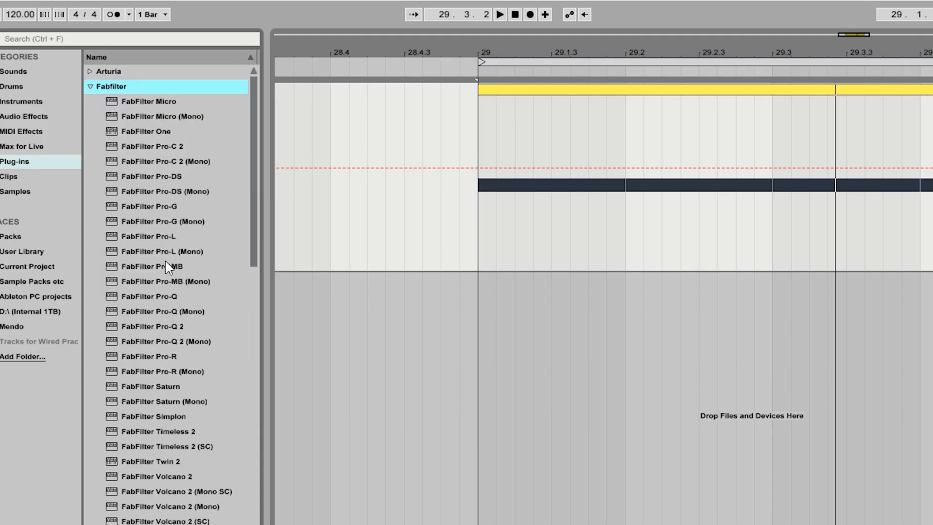
{"action": "double_click", "coordinate": [160, 297]}
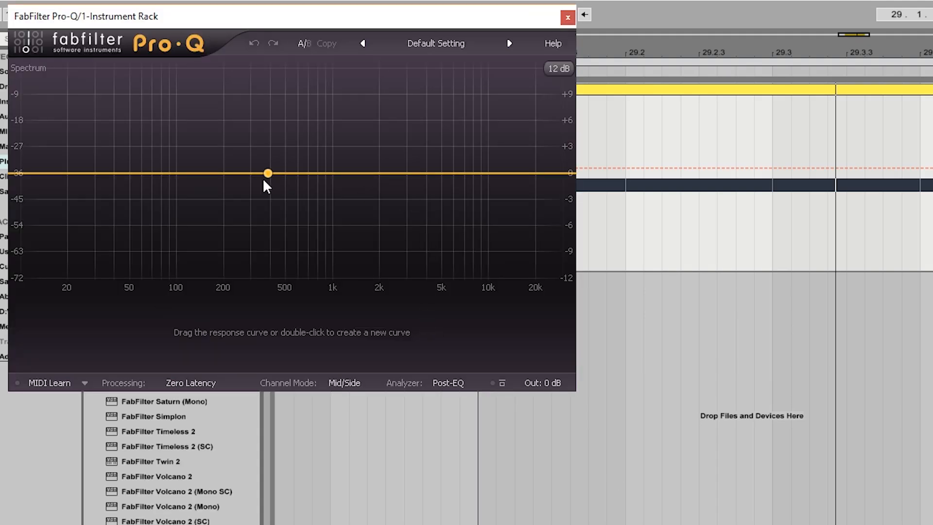
{"action": "key", "text": "space"}
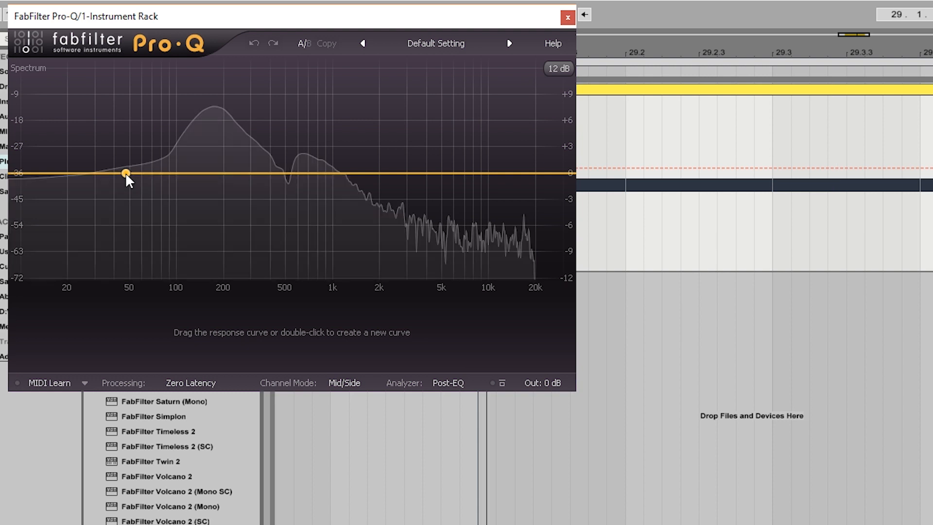
Create a low cut band in Pro-Q with its frequency at 30 Hz.
{"action": "left_click", "coordinate": [126, 175]}
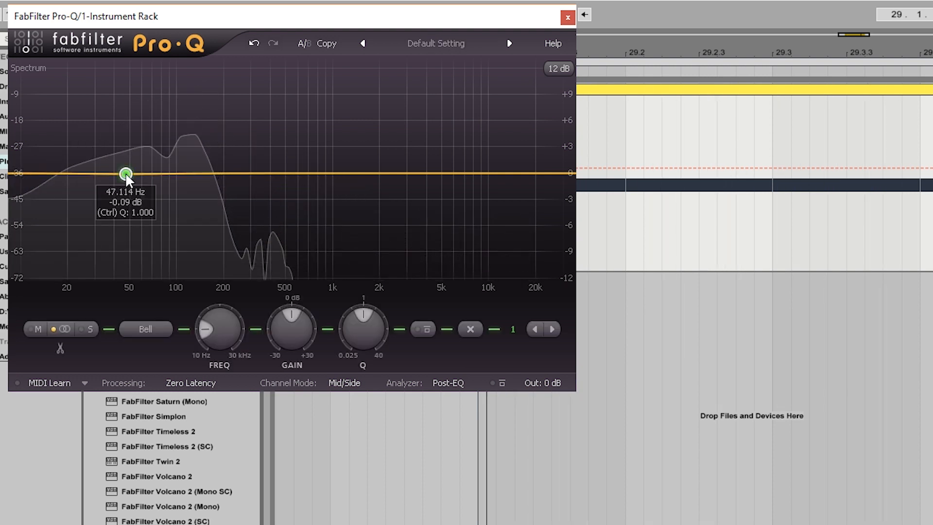
{"action": "left_click", "coordinate": [149, 329]}
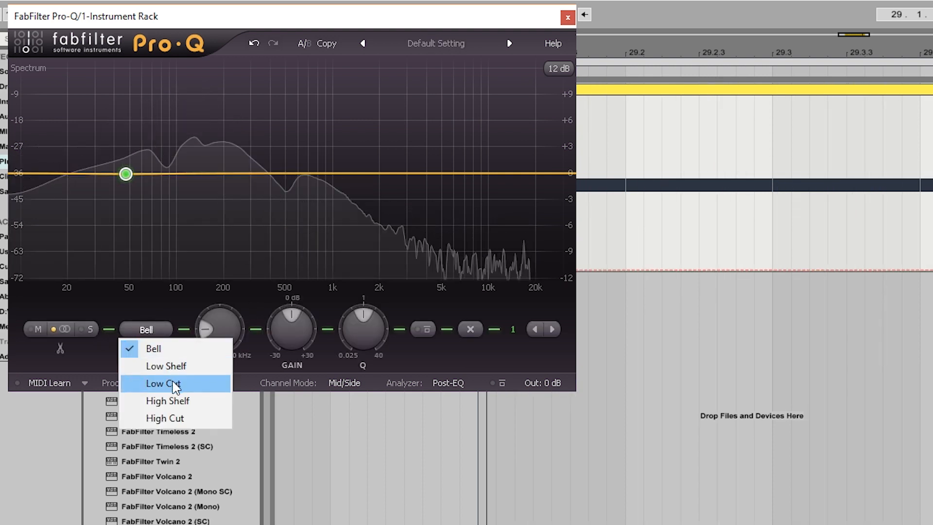
{"action": "left_click", "coordinate": [174, 384]}
{"action": "double_click", "coordinate": [225, 332]}
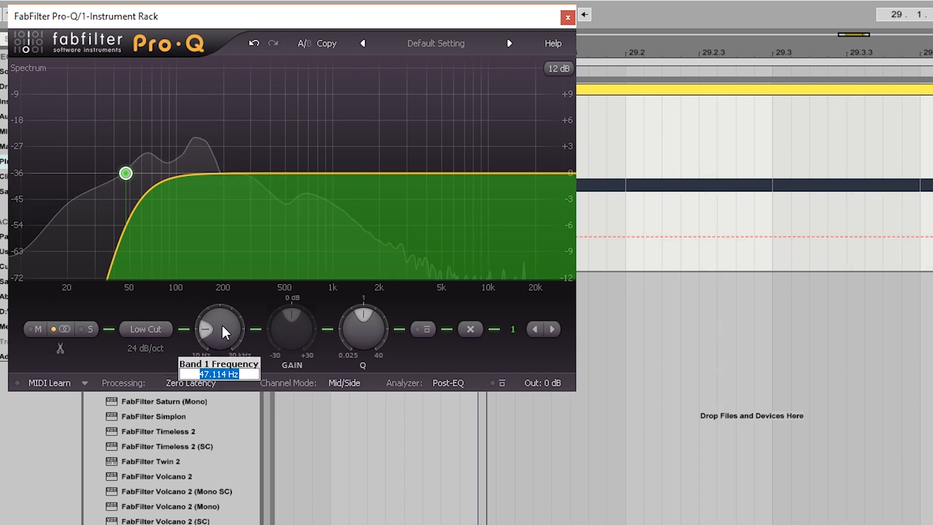
{"action": "type", "text": "30"}
{"action": "key", "text": "Return"}
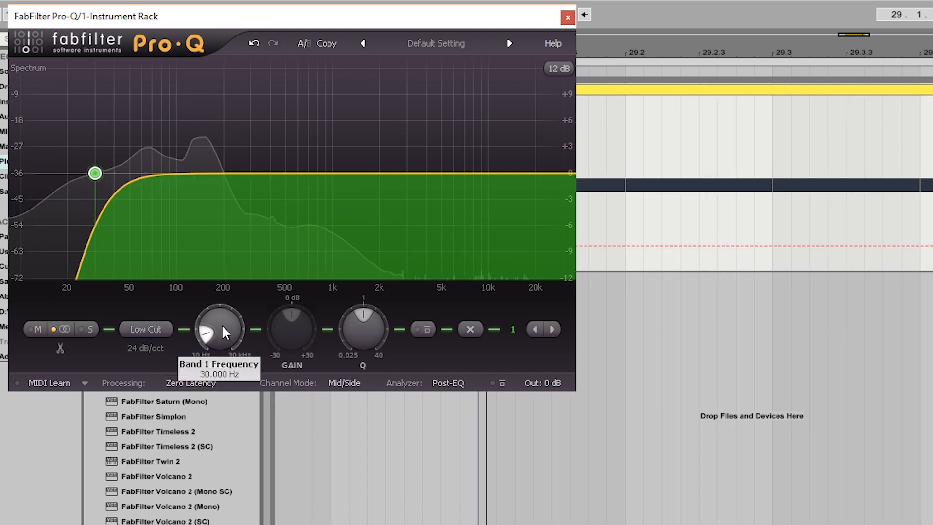
Steepen the low cut band's slope to 48 dB/oct.
{"action": "left_click", "coordinate": [165, 331]}
{"action": "left_click", "coordinate": [165, 384]}
{"action": "left_click", "coordinate": [146, 349]}
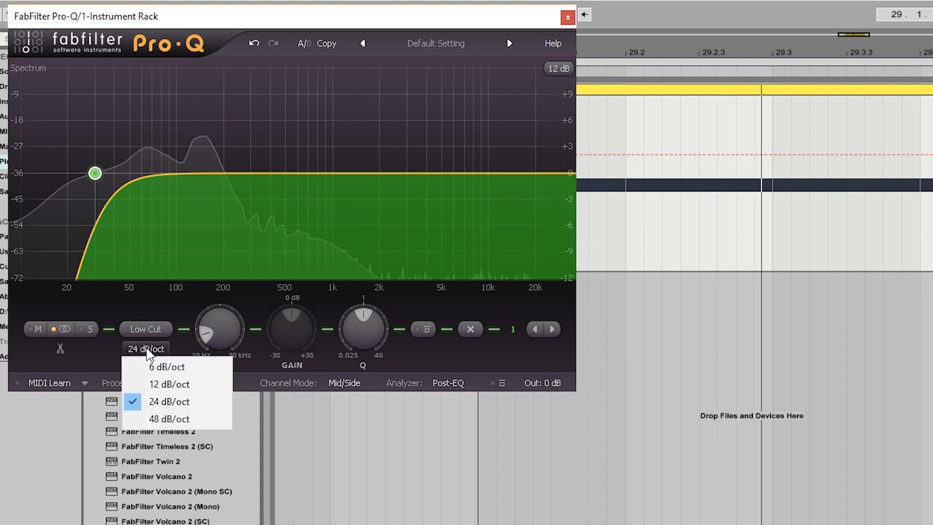
{"action": "left_click", "coordinate": [174, 418]}
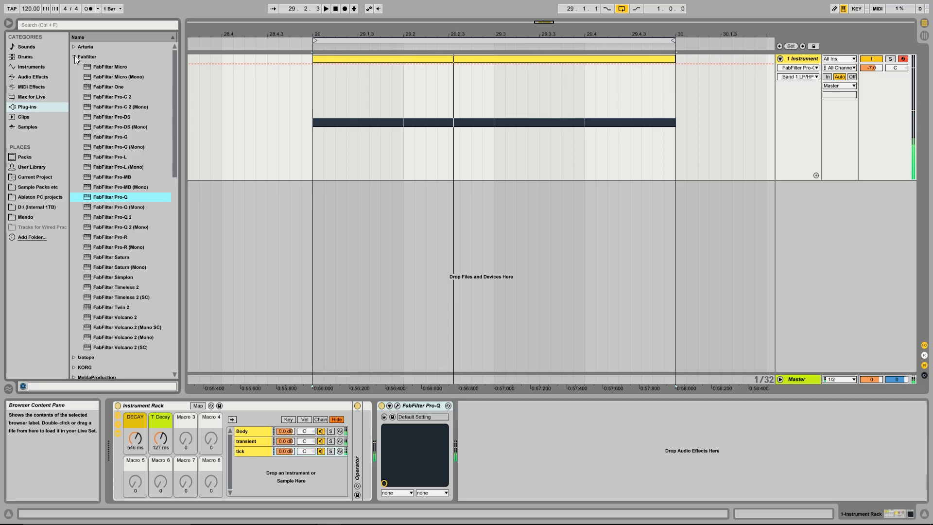
Add BBE Harmonic Maximizer x64 after Pro-Q and turn its Lo Mix up well past halfway.
{"action": "left_click", "coordinate": [75, 56]}
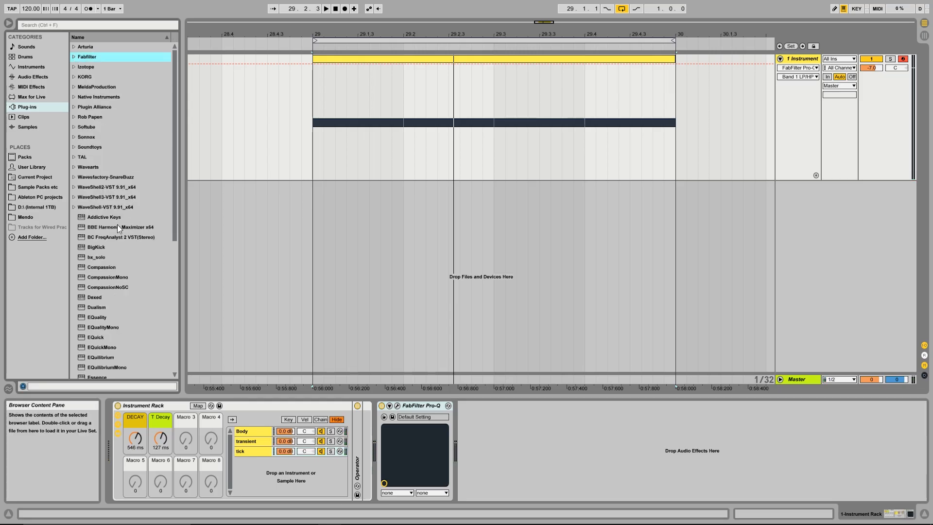
{"action": "left_click_drag", "start_coordinate": [118, 226], "coordinate": [497, 441]}
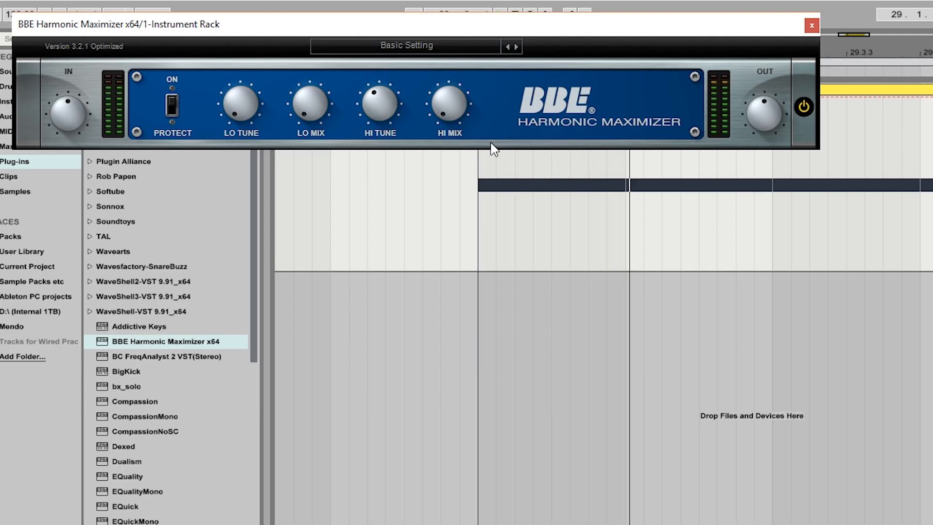
{"action": "left_click_drag", "start_coordinate": [308, 107], "coordinate": [293, 0]}
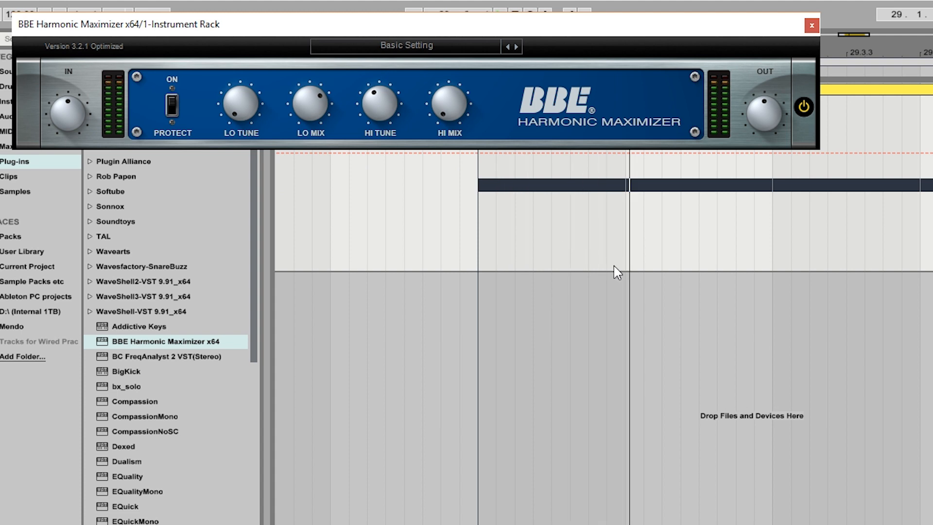
{"action": "key", "text": "space"}
{"action": "left_click", "coordinate": [812, 25]}
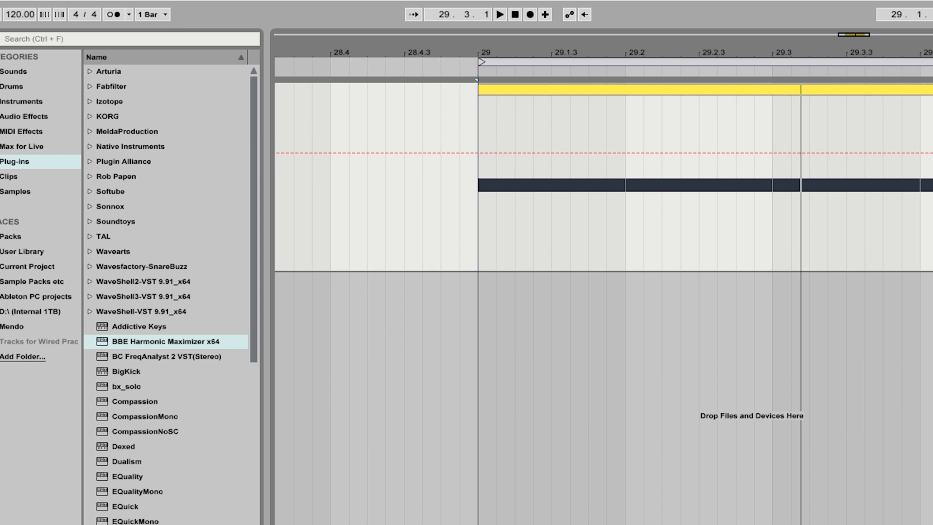
Audition the kick loop with the harmonic maximizer and check the low cut curve in the first Pro-Q.
{"action": "key", "text": "space"}
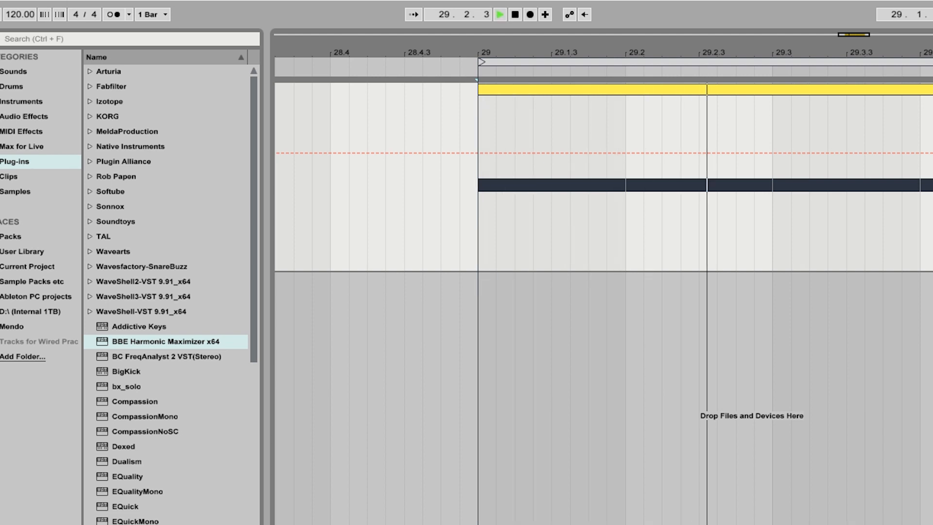
{"action": "key", "text": "ctrl+alt+p"}
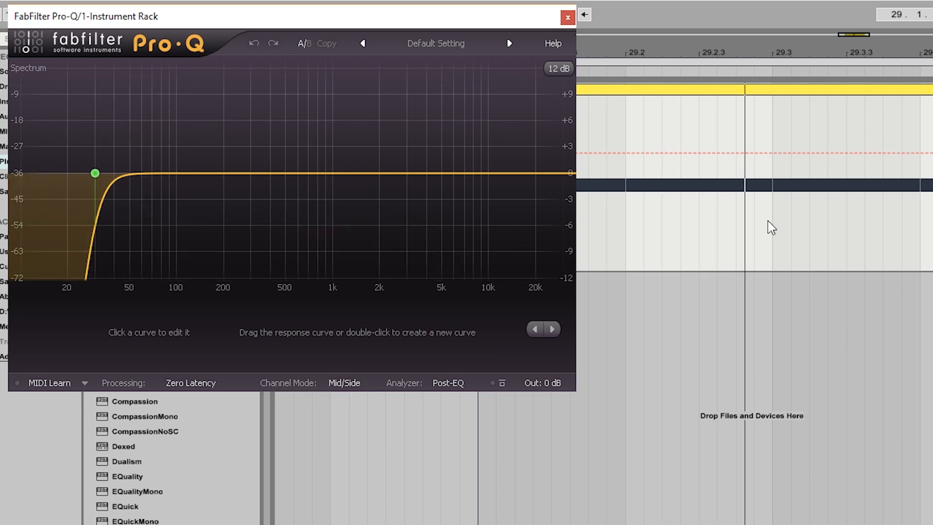
{"action": "left_click", "coordinate": [569, 18]}
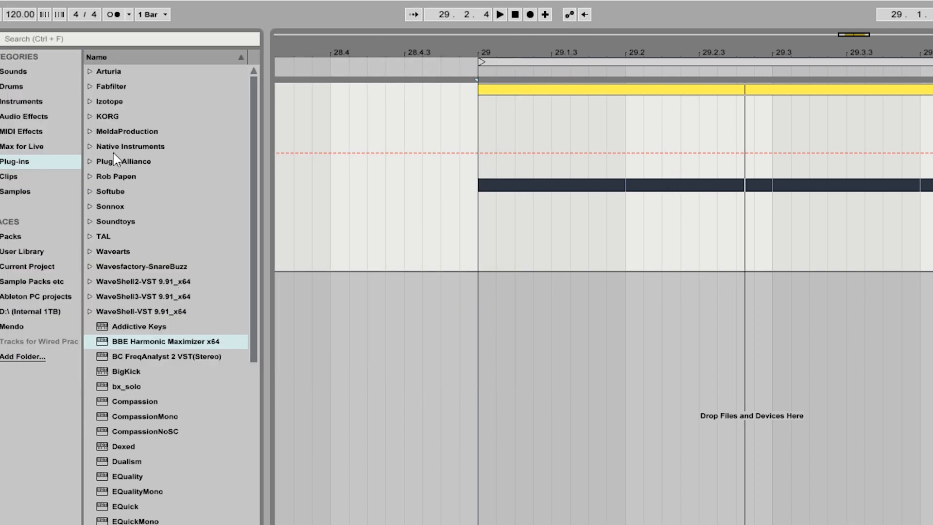
Add a second FabFilter Pro-Q to the track and create a bell band at 80 Hz in it.
{"action": "left_click", "coordinate": [92, 88]}
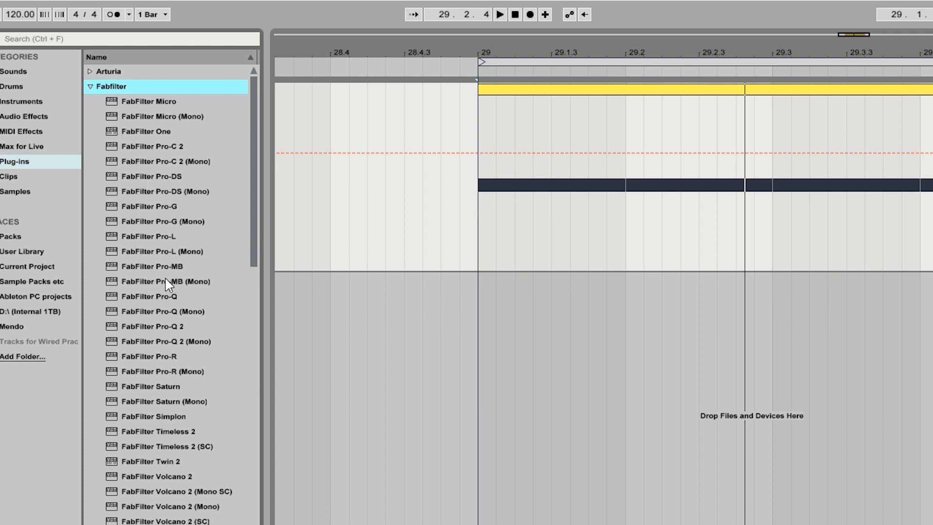
{"action": "double_click", "coordinate": [167, 296]}
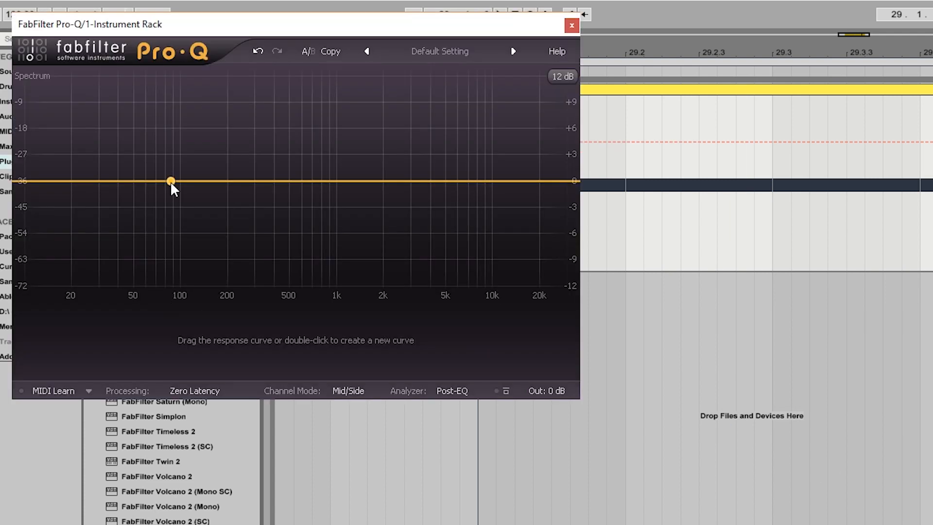
{"action": "double_click", "coordinate": [170, 182]}
{"action": "double_click", "coordinate": [233, 334]}
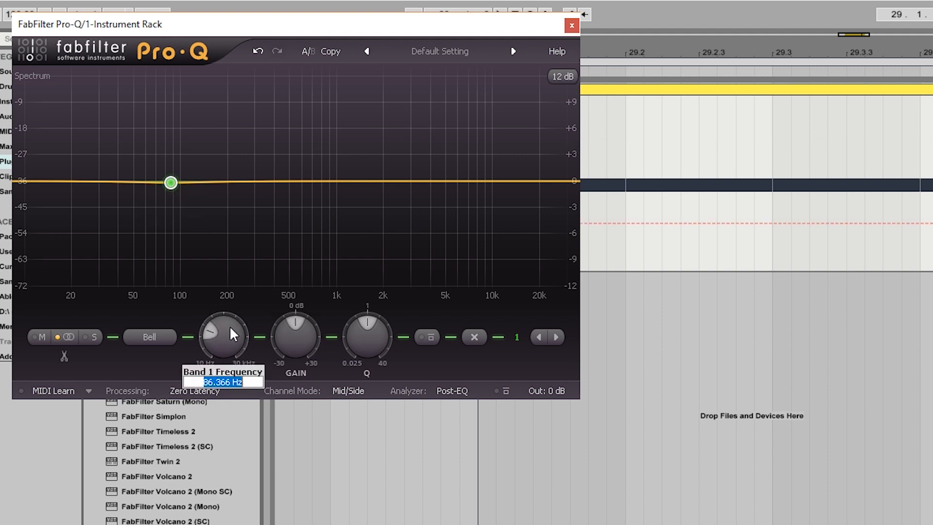
{"action": "type", "text": "80"}
{"action": "key", "text": "Return"}
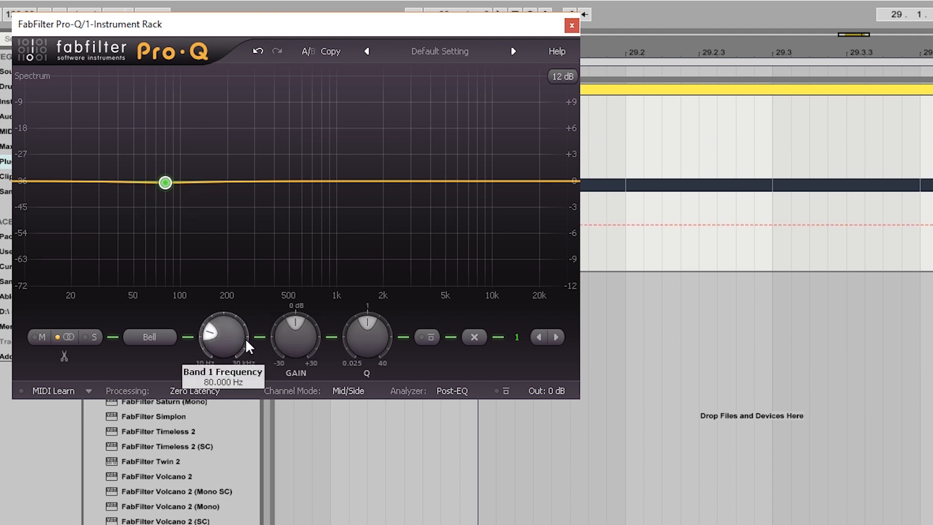
Set the 80 Hz bell band's gain to +1.5 dB and raise its Q for a narrower boost.
{"action": "double_click", "coordinate": [284, 342]}
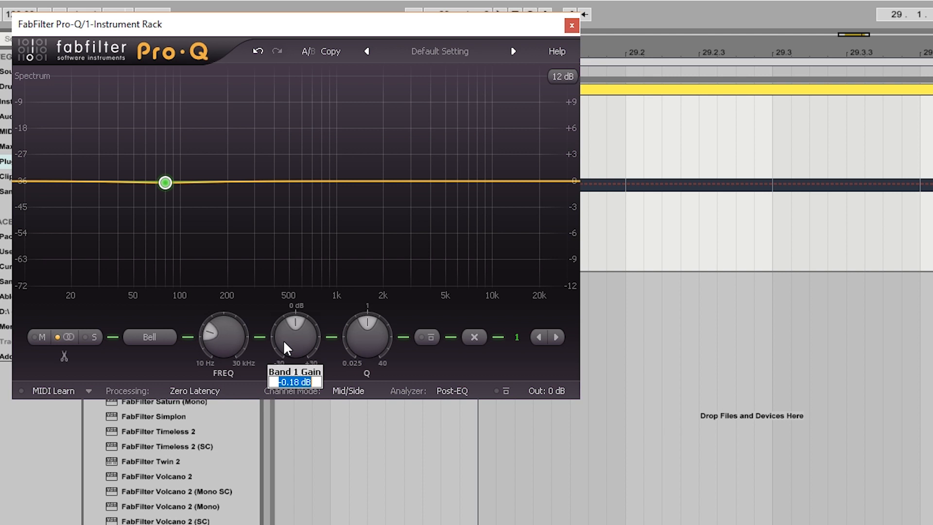
{"action": "type", "text": "1.5"}
{"action": "key", "text": "Return"}
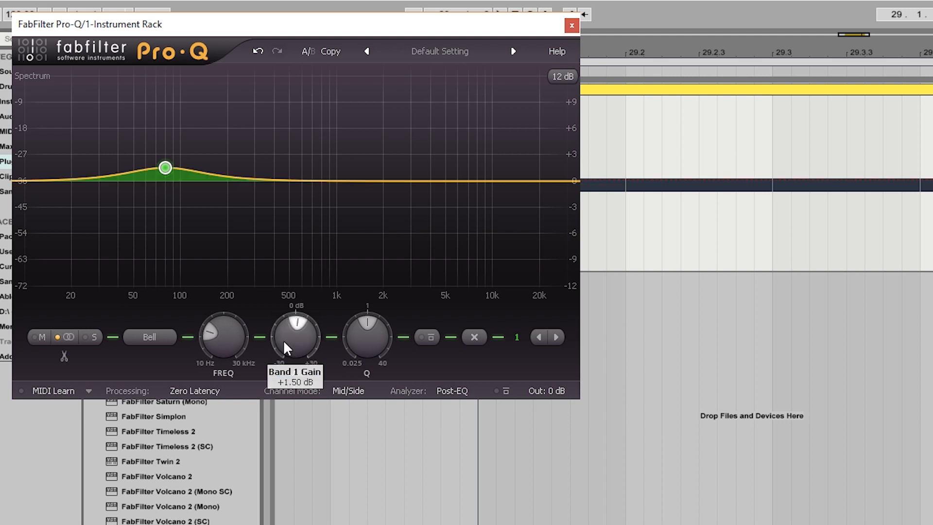
{"action": "left_click_drag", "start_coordinate": [368, 341], "coordinate": [354, 302]}
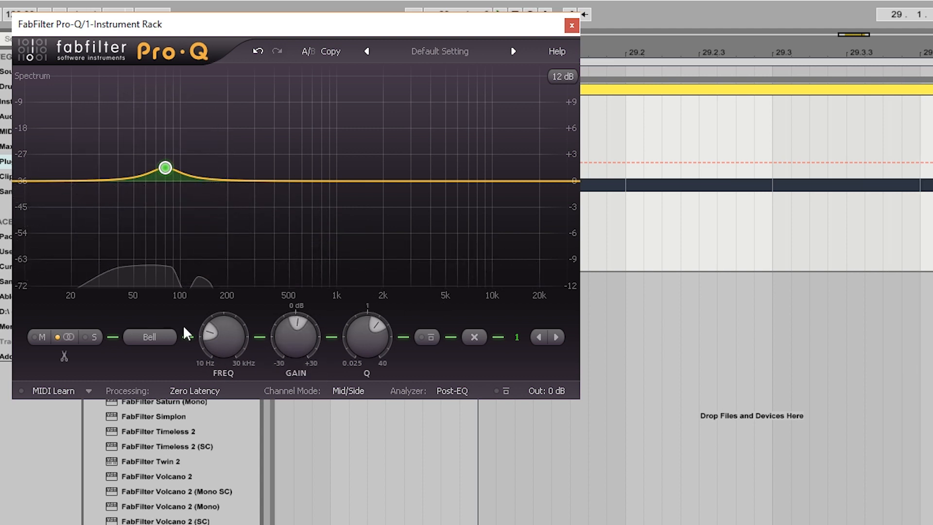
Create a high shelf band in the upper frequencies of the second Pro-Q and set its gain to +3 dB.
{"action": "double_click", "coordinate": [497, 179]}
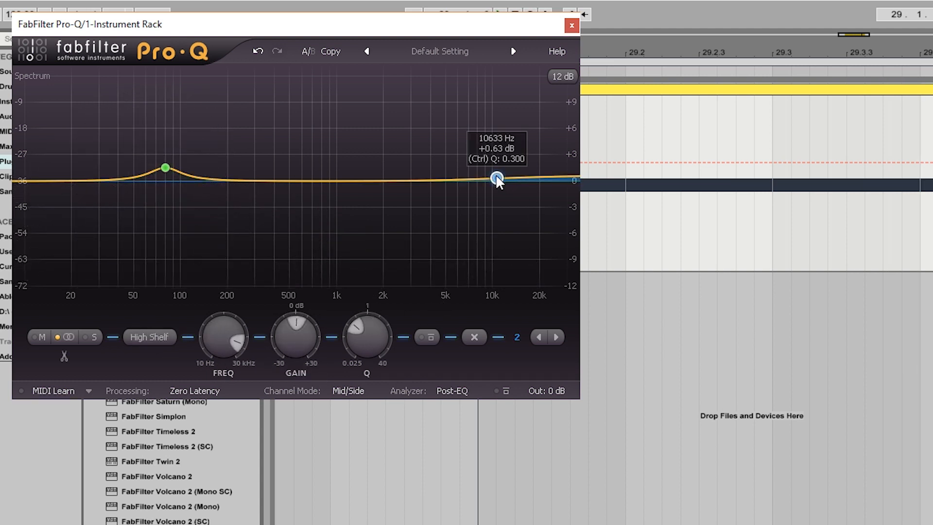
{"action": "right_click", "coordinate": [496, 179]}
{"action": "left_click", "coordinate": [497, 179]}
{"action": "left_click_drag", "start_coordinate": [497, 180], "coordinate": [462, 172]}
{"action": "double_click", "coordinate": [302, 334]}
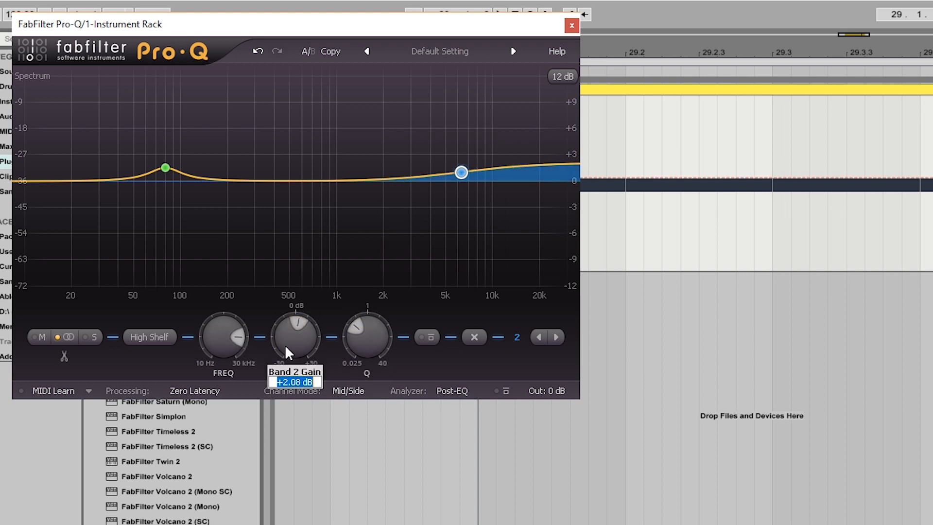
{"action": "type", "text": "3"}
{"action": "key", "text": "Return"}
Set the high shelf band's frequency to 2400 Hz and its Q to 0.5.
{"action": "double_click", "coordinate": [228, 337]}
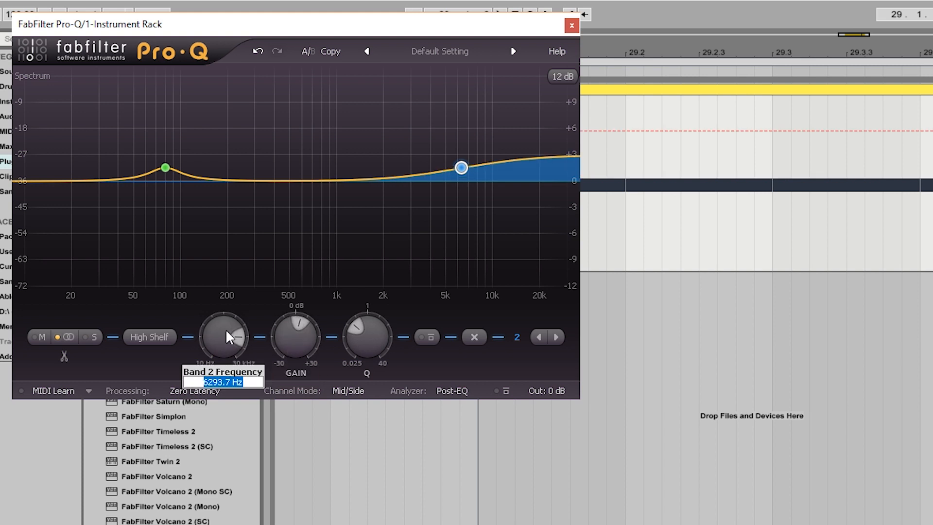
{"action": "type", "text": "2400"}
{"action": "key", "text": "Return"}
{"action": "double_click", "coordinate": [374, 339]}
{"action": "type", "text": "0"}
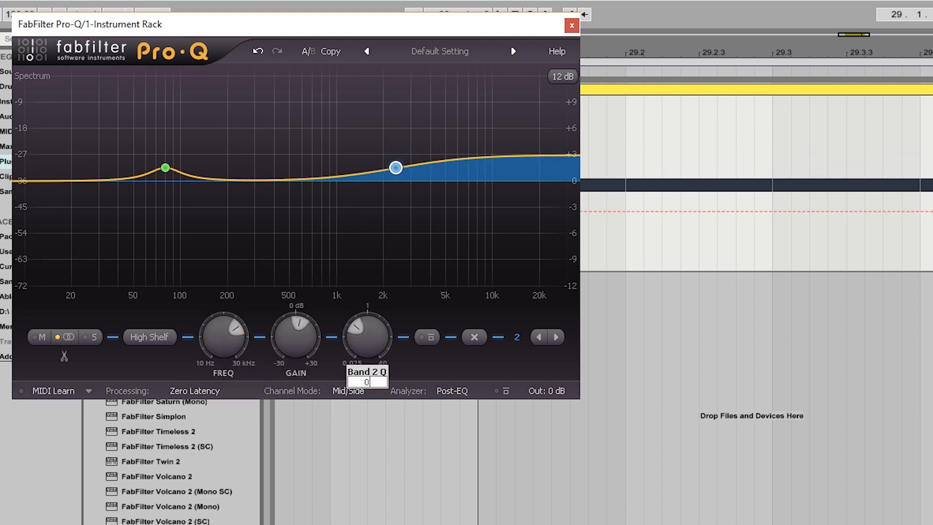
{"action": "type", "text": ".5"}
{"action": "key", "text": "Return"}
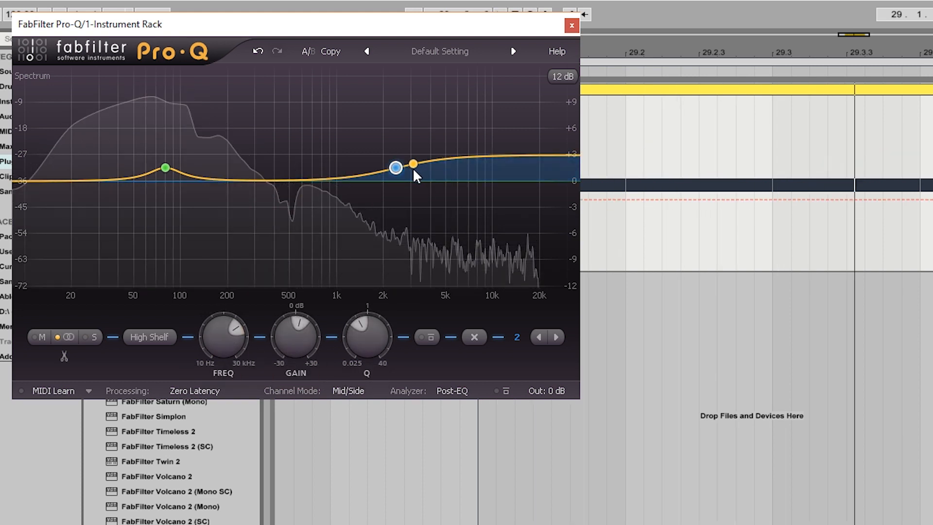
Add a third band with a bell shape beside the high shelf in the Pro-Q and set its frequency to 2400 Hz.
{"action": "mouse_move", "coordinate": [400, 175]}
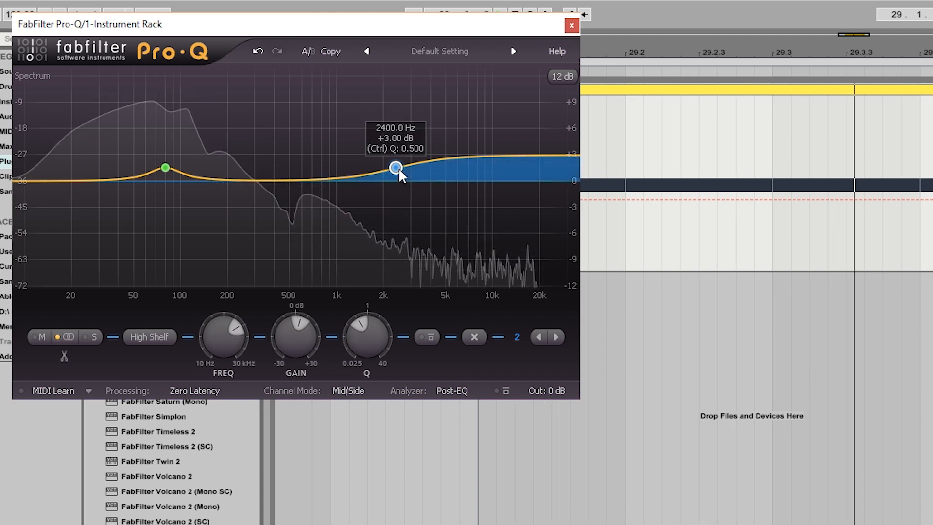
{"action": "left_click", "coordinate": [423, 179]}
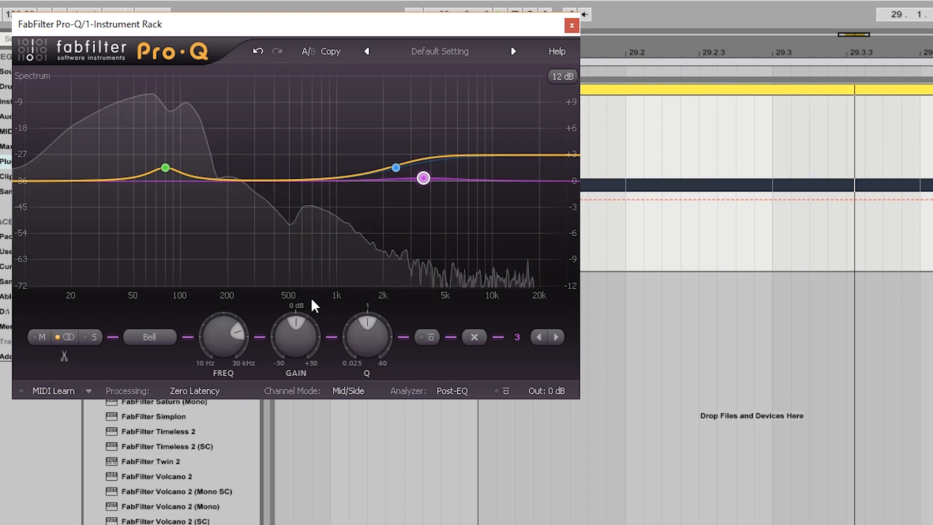
{"action": "double_click", "coordinate": [221, 341]}
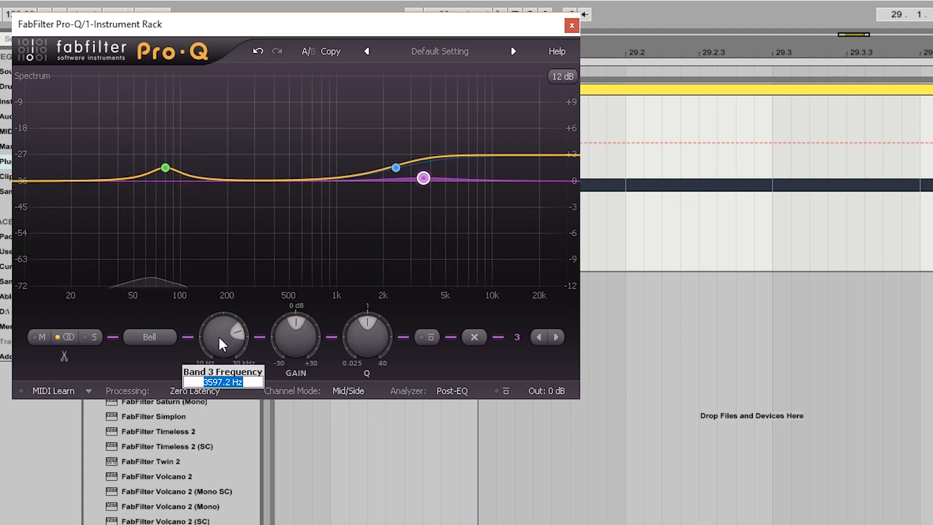
{"action": "type", "text": "2400"}
{"action": "key", "text": "Return"}
Set the 2400 Hz bell band's gain to +1.5 dB with a Q of 1, and play the loop to hear it.
{"action": "double_click", "coordinate": [294, 335]}
{"action": "type", "text": "1"}
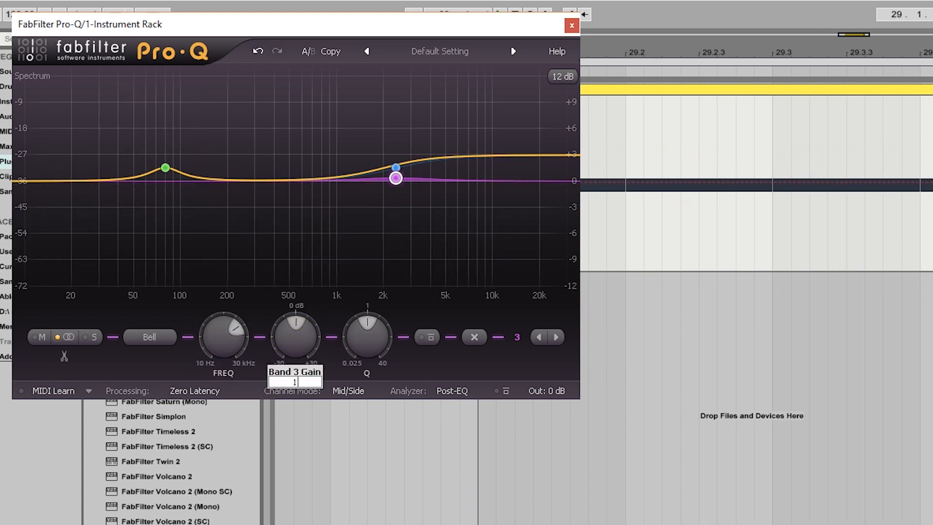
{"action": "type", "text": ".5"}
{"action": "key", "text": "Return"}
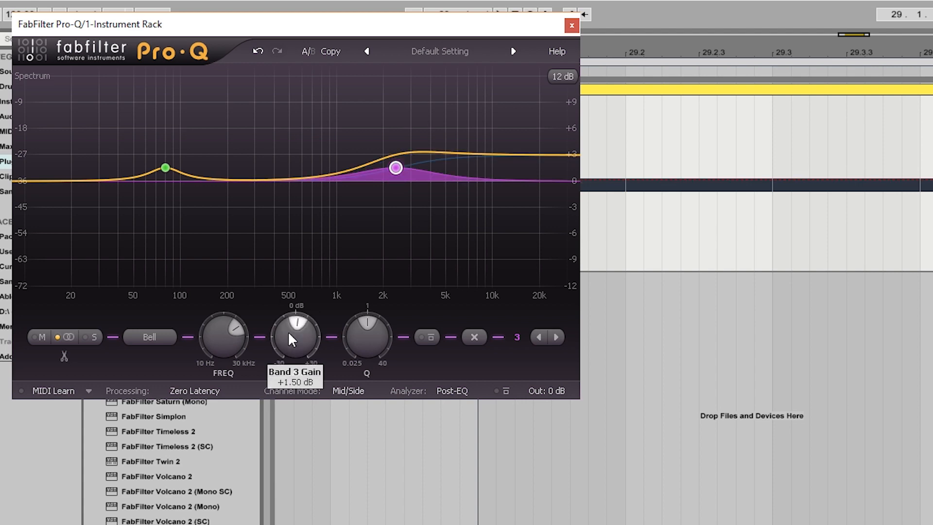
{"action": "double_click", "coordinate": [376, 334]}
{"action": "key", "text": "BackSpace"}
{"action": "key", "text": "Return"}
{"action": "key", "text": "space"}
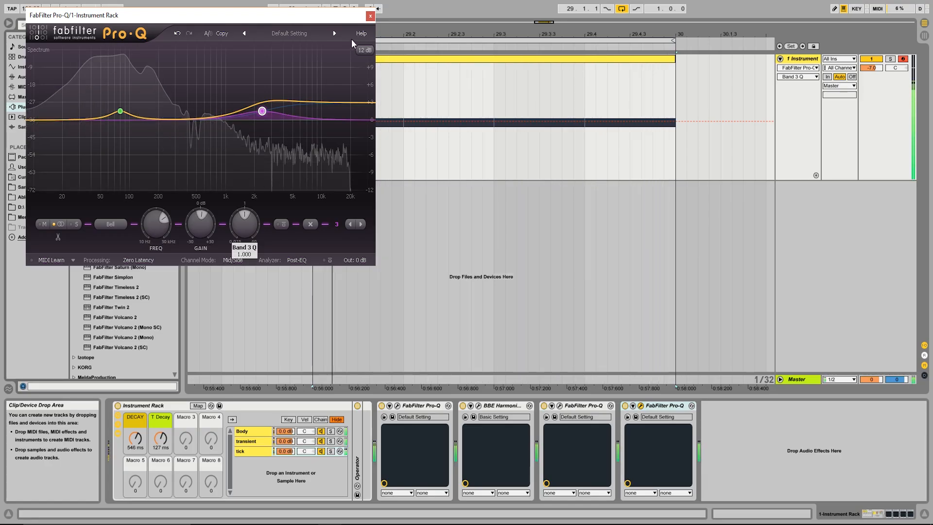
Close the Pro-Q window, group the four audio effects into an Audio Effect Rack, and switch the rack off and on to compare the sound.
{"action": "left_click", "coordinate": [370, 16]}
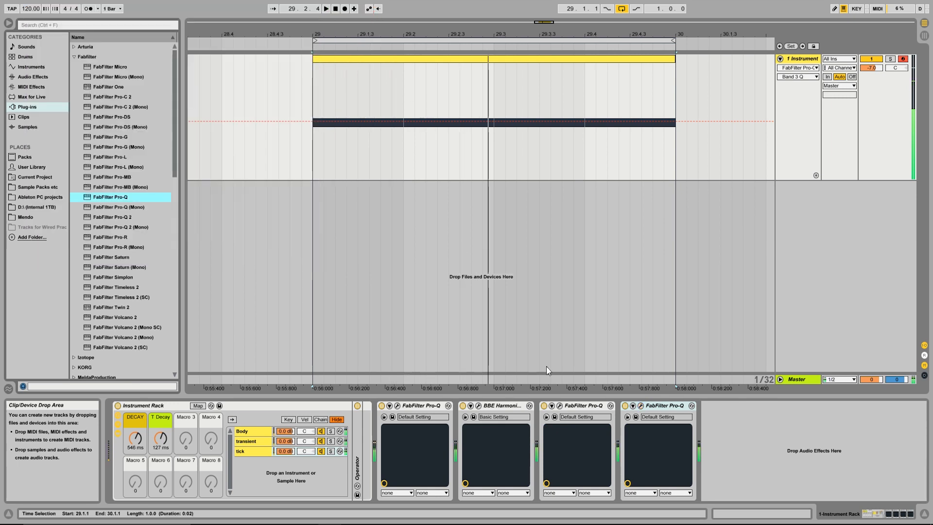
{"action": "left_click", "coordinate": [422, 406]}
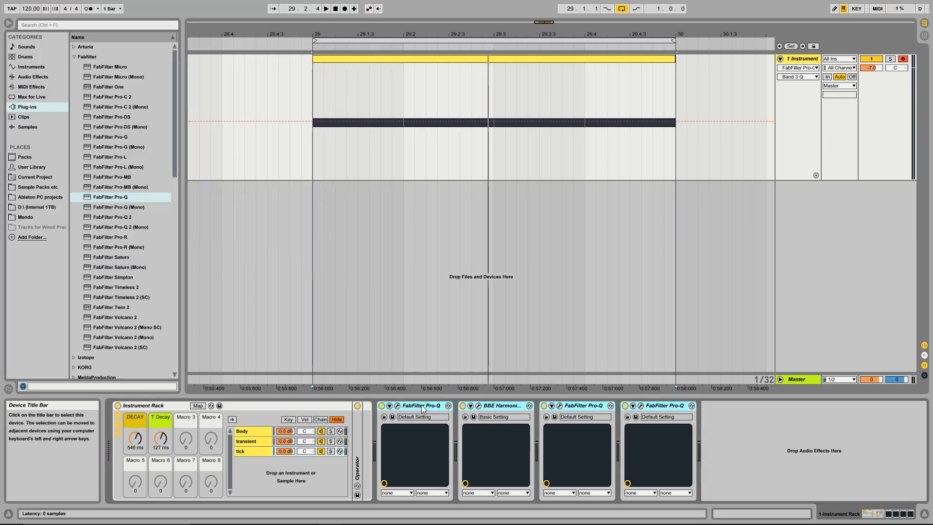
{"action": "key", "text": "ctrl+g"}
{"action": "left_click", "coordinate": [383, 408]}
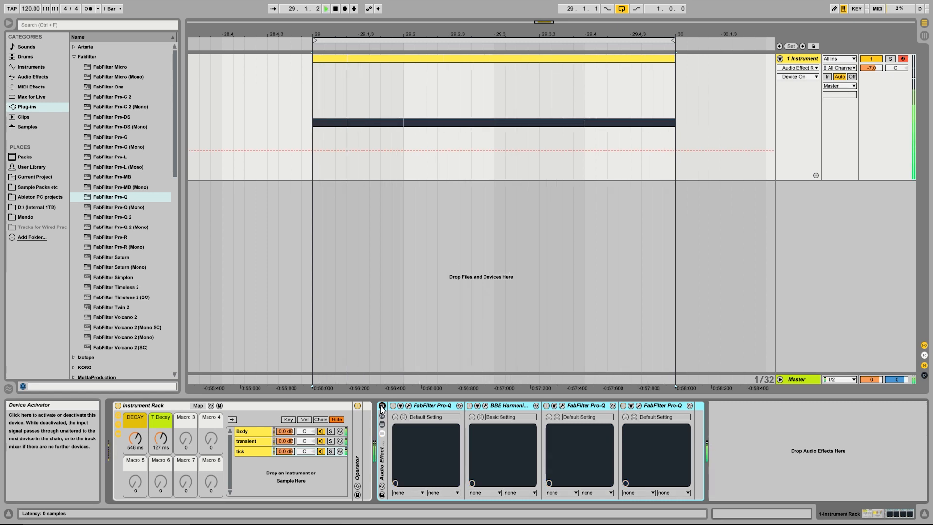
{"action": "left_click", "coordinate": [381, 406]}
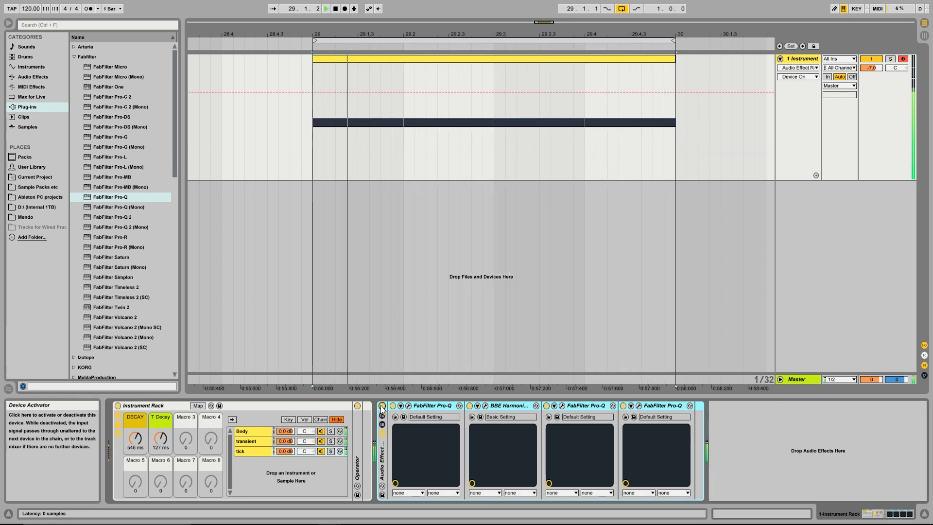